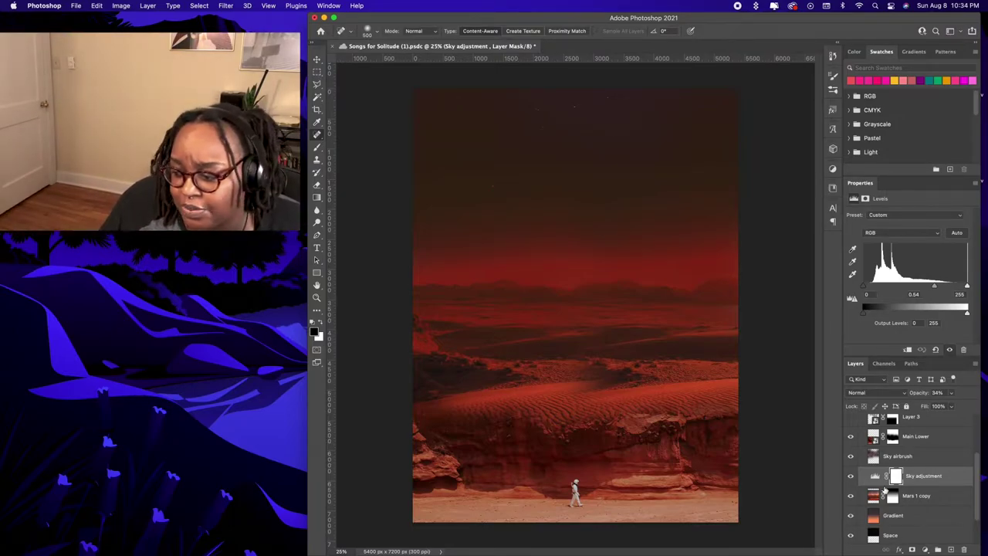
Toggle the Space, Gradient and Mars 1 copy layers off and on to examine what each contributes to the background
left_click(890, 531)
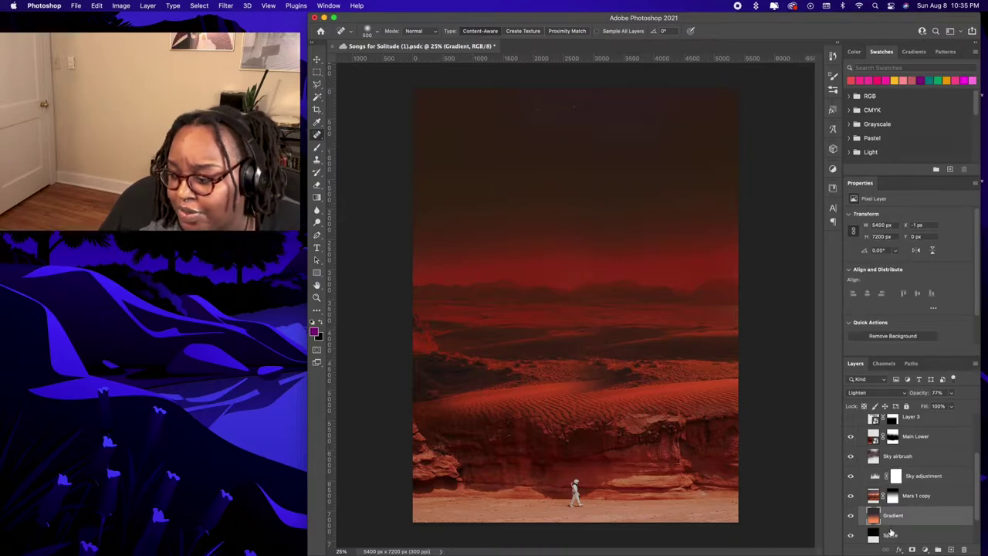
left_click(850, 533)
left_click(850, 534)
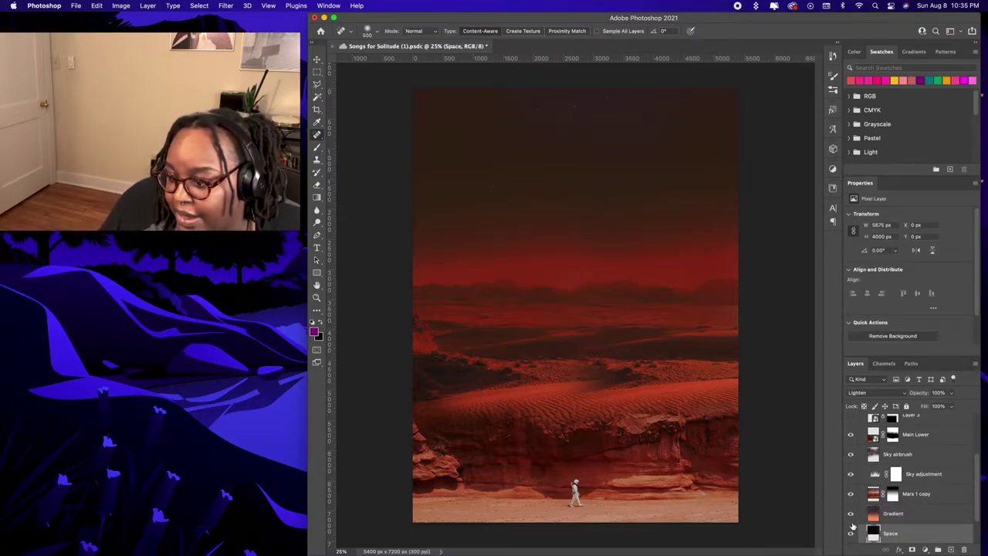
left_click(852, 513)
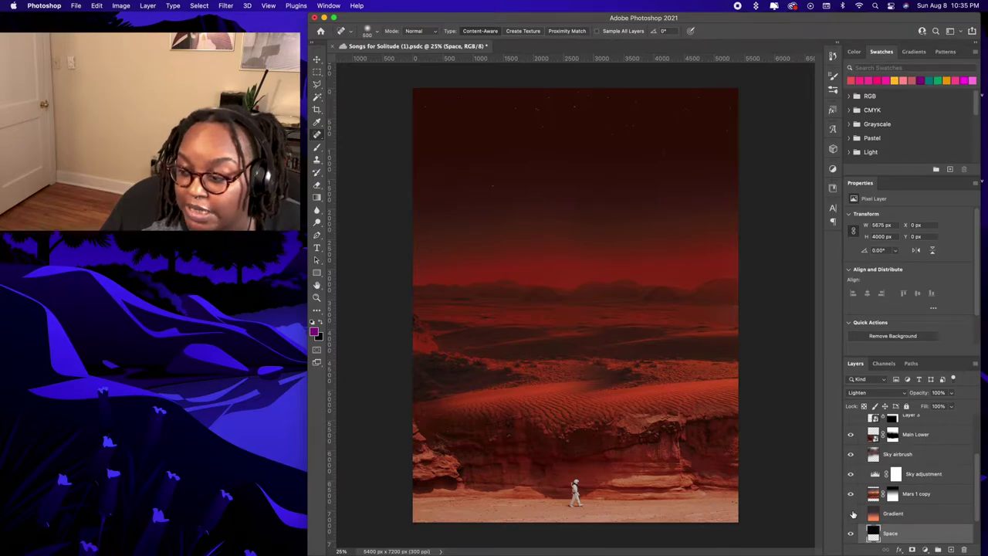
left_click(852, 513)
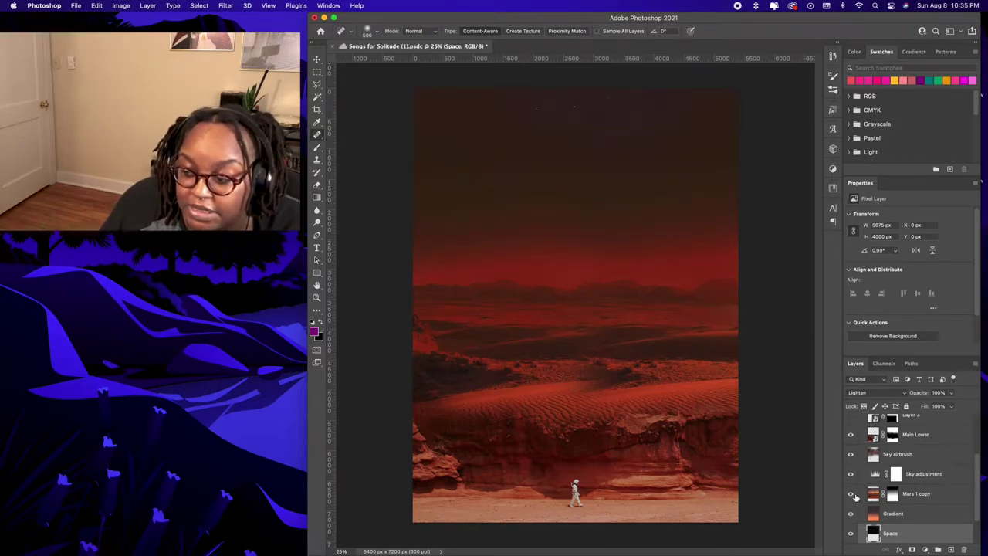
left_click(854, 494)
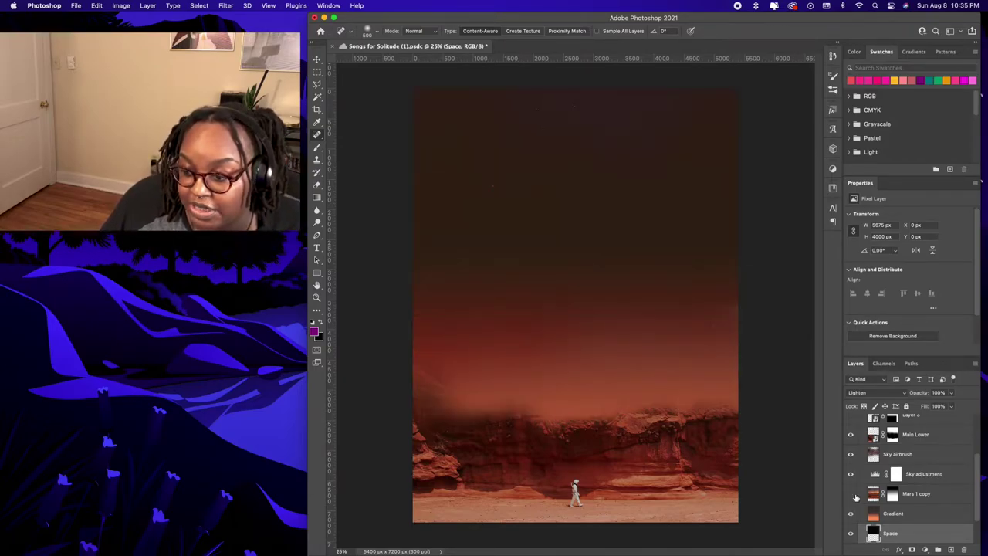
left_click(852, 494)
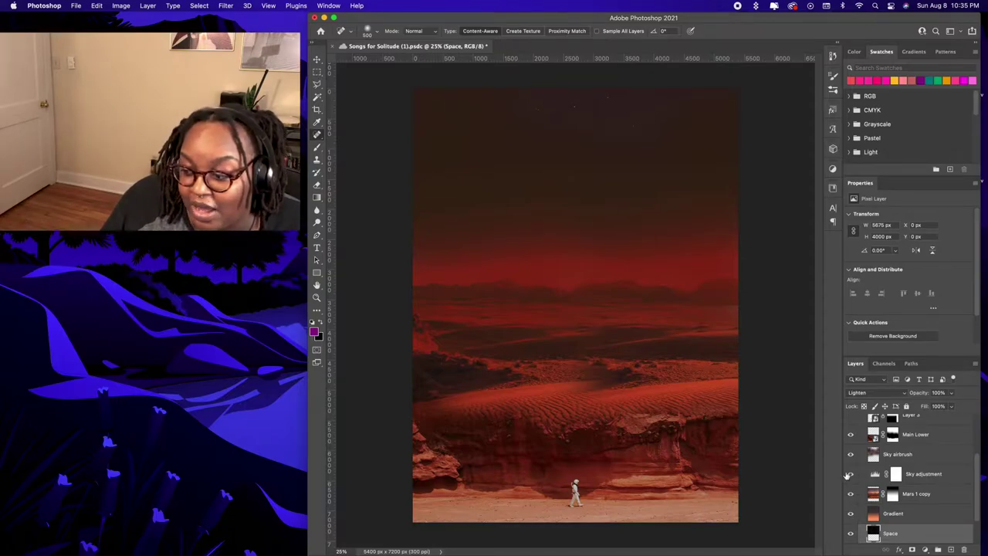
Toggle the Sky adjustment, Sky airbrush and Main Lower layers off and on to compare their effect on the scene
left_click(851, 473)
left_click(852, 475)
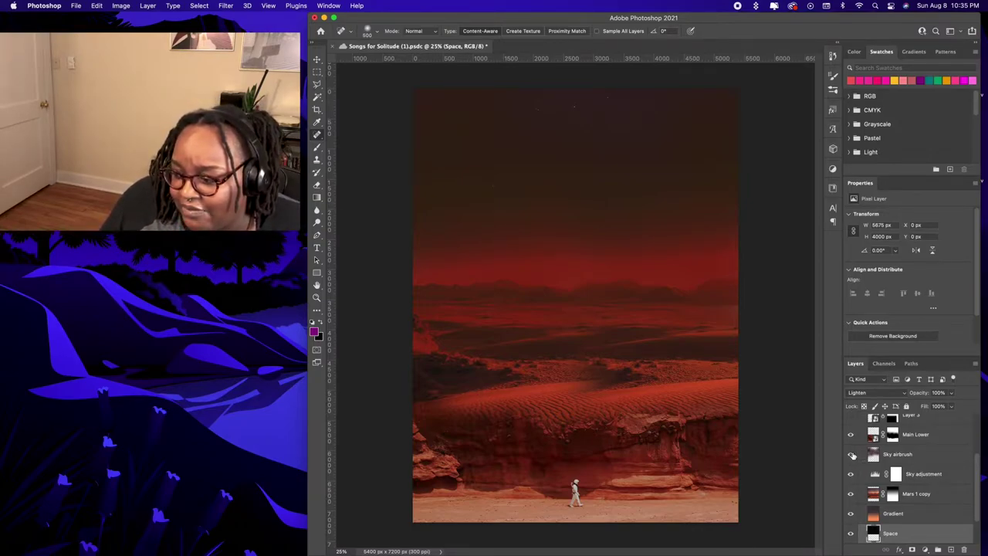
left_click(851, 454)
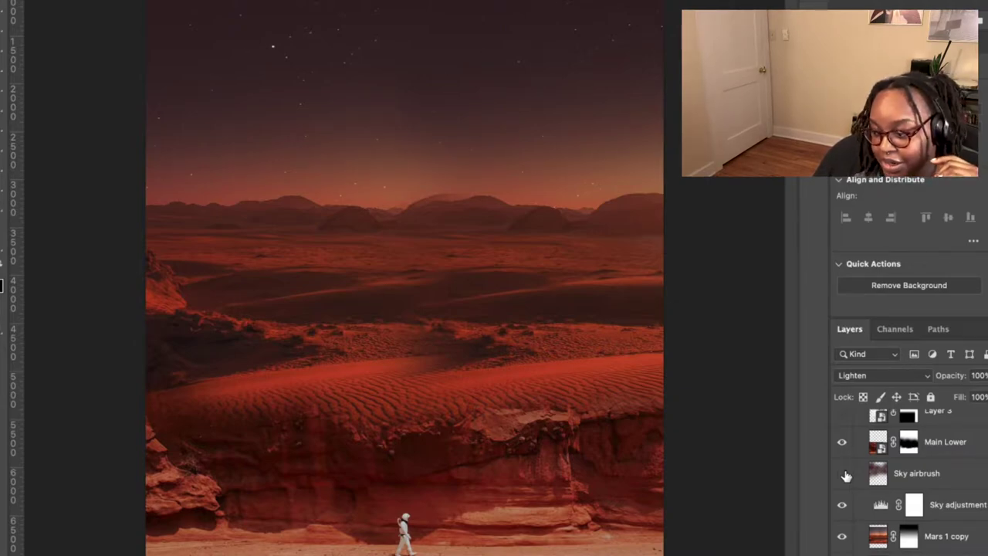
left_click(842, 473)
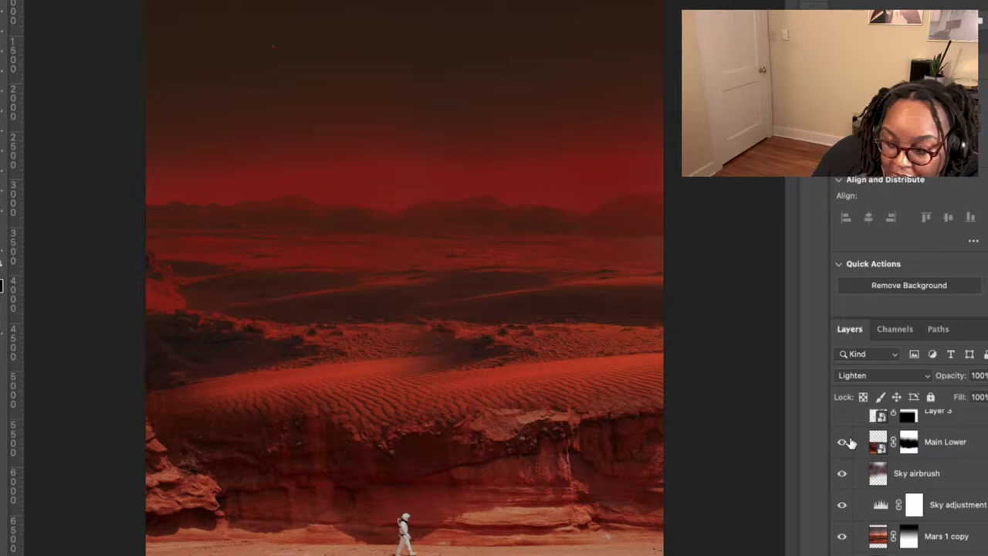
left_click(842, 441)
left_click(842, 441)
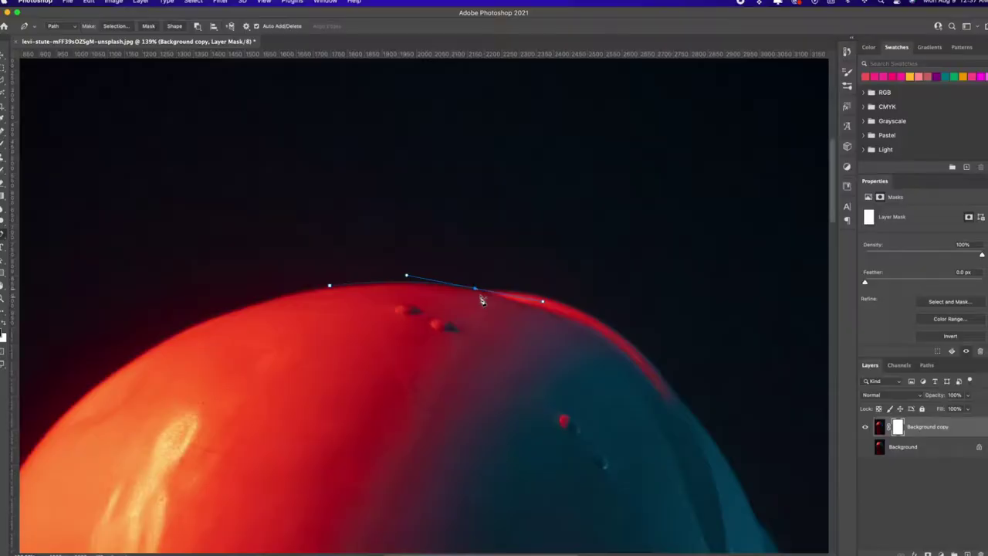
Trace a pen path with curved anchor points along the upper-right edge of the astronaut's helmet
left_click_drag(481, 292, 549, 328)
scroll(502, 286, "right", 3)
left_click(493, 290, "alt")
scroll(498, 293, "down", 5)
left_click_drag(524, 186, 569, 247)
left_click(524, 186, "alt")
left_click_drag(589, 281, 601, 313)
left_click(589, 281, "alt")
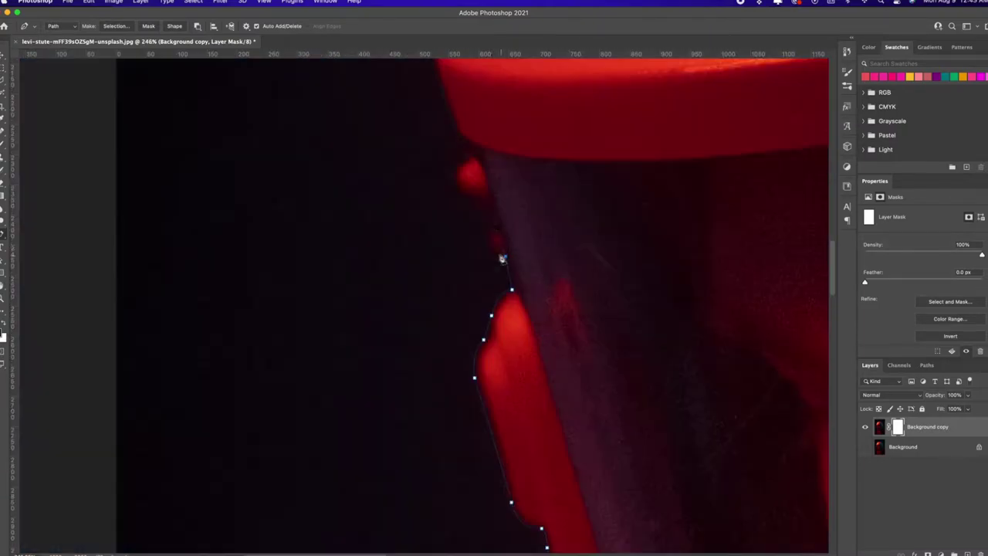
Continue the pen path up the left side of the helmet and around the end of its rim
left_click(460, 135)
scroll(460, 136, "up", 3)
left_click(458, 139)
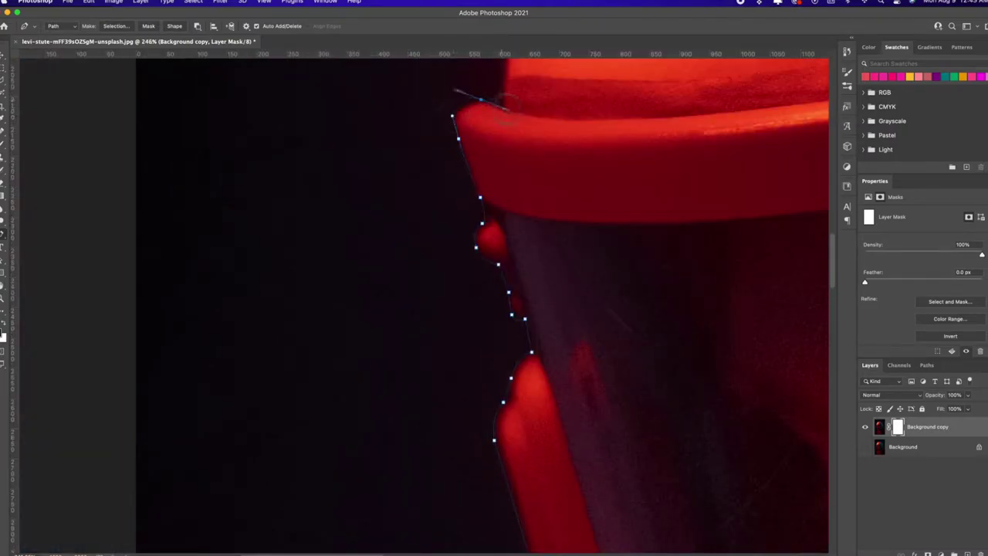
scroll(493, 108, "up", 3)
left_click(500, 230)
left_click(504, 215)
scroll(502, 217, "up", 3)
Trace the helmet's left dome outline up to the crown with long curved path segments
left_click_drag(512, 201, 522, 161)
scroll(476, 175, "down", 3)
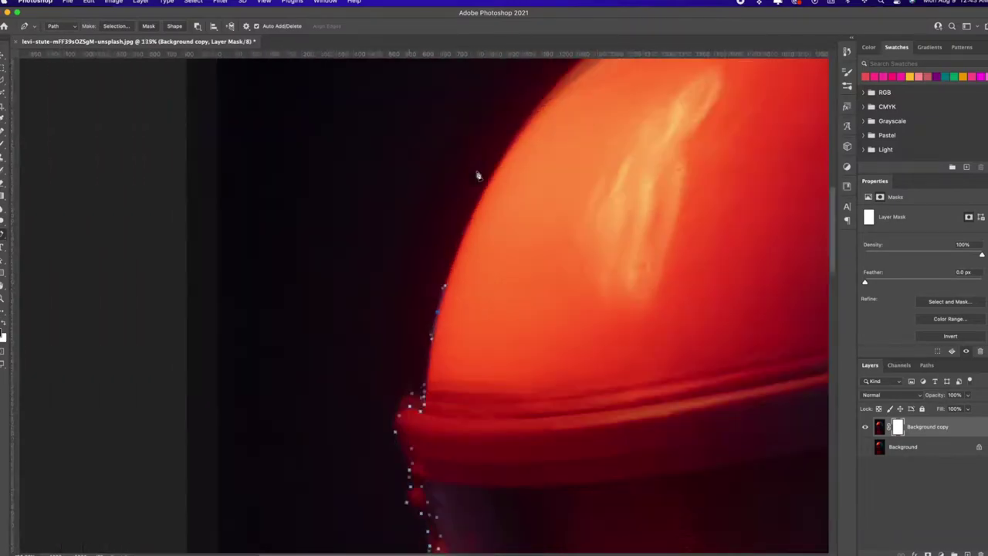
scroll(476, 174, "up", 3)
left_click_drag(499, 222, 650, 119)
scroll(502, 229, "right", 4)
scroll(502, 229, "up", 2)
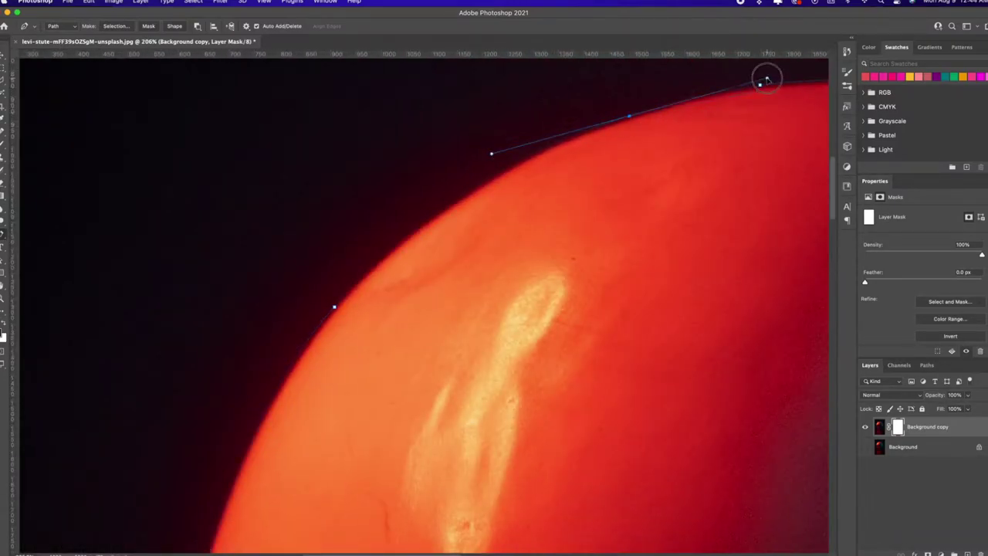
scroll(723, 96, "down", 15)
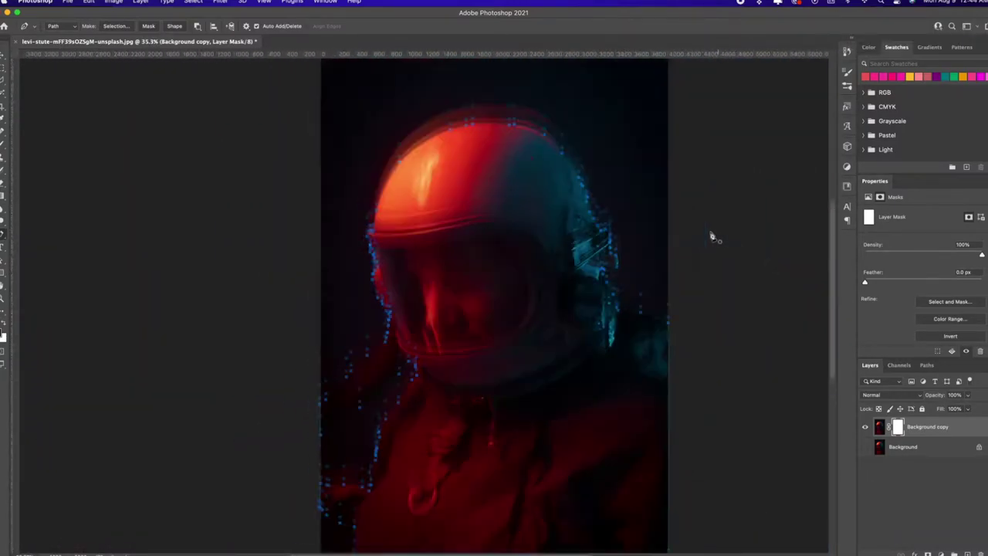
Mask out the background around the astronaut by filling the layer mask through an inverted selection made from the path
left_click(116, 25)
left_click(546, 238)
left_click(166, 2)
left_click(94, 149)
left_click(547, 243)
key("super+z")
key("super+shift+i")
left_click(89, 2)
left_click(154, 151)
left_click(546, 238)
Open the recent file Songs for Solitude (1).psdc and bring the masked astronaut into it above the Sky adjustment layer
left_click(67, 2)
mouse_move(132, 49)
left_click(249, 88)
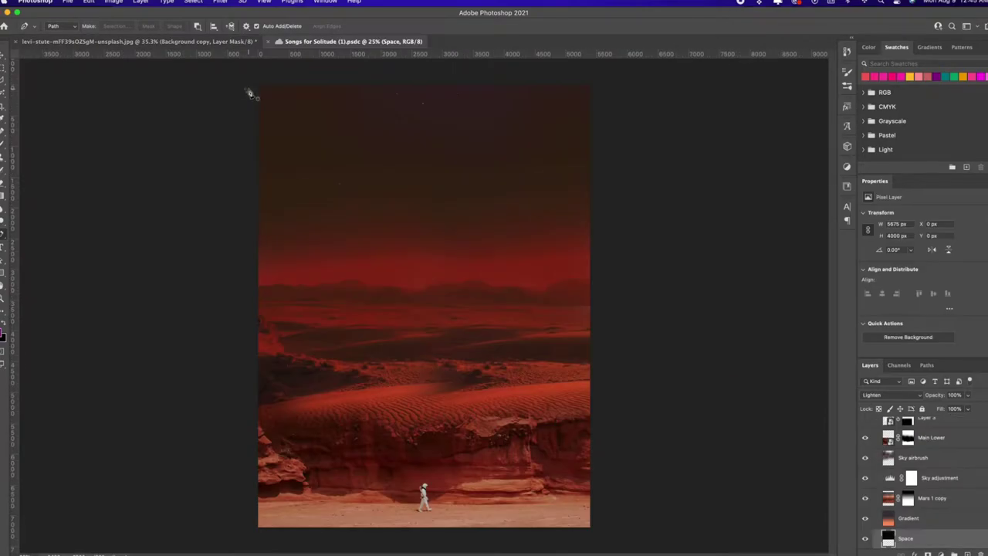
left_click(911, 477)
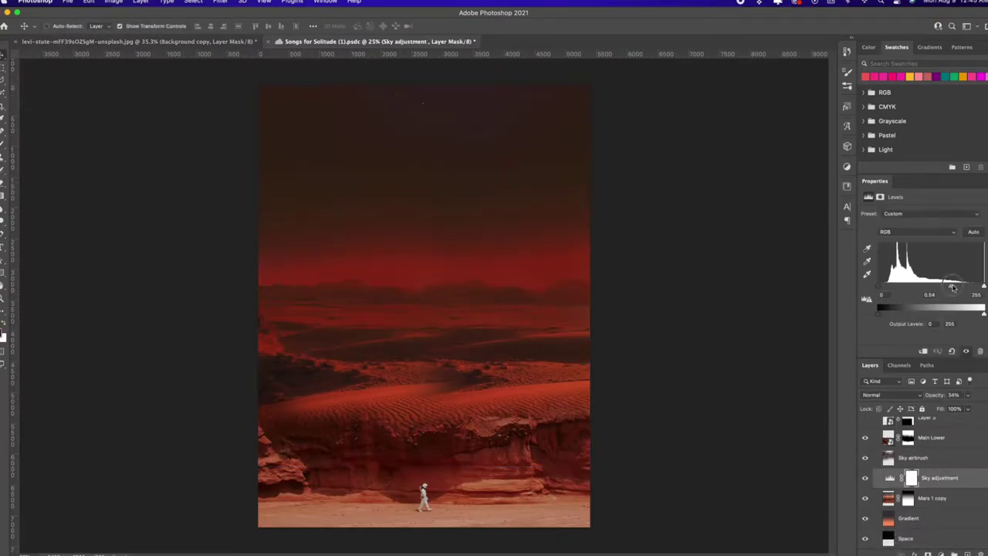
left_click(184, 42)
left_click_drag(425, 254, 432, 186)
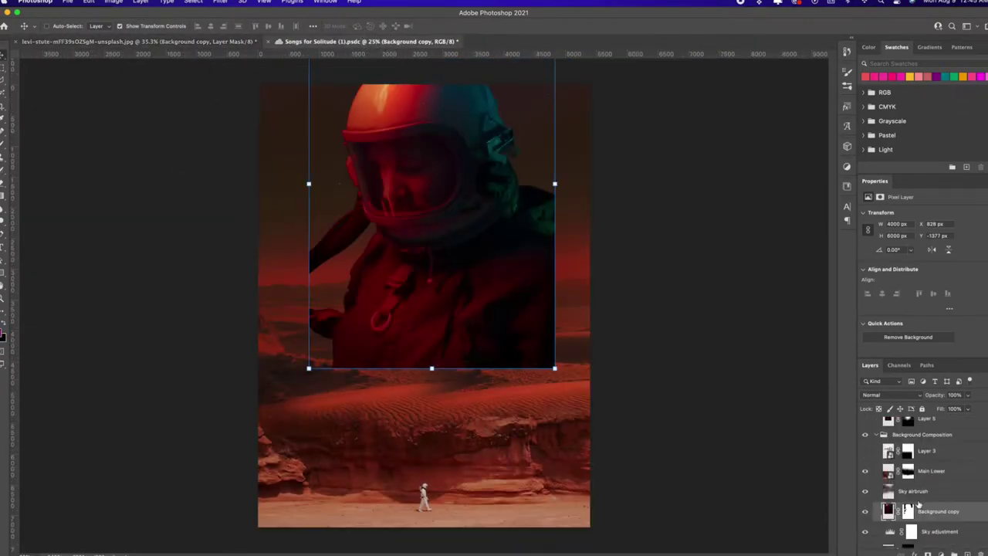
Move the astronaut layer into the Main Composition group and name it Space Dude
left_click_drag(922, 506, 921, 452)
left_click(926, 439)
key("BackSpace")
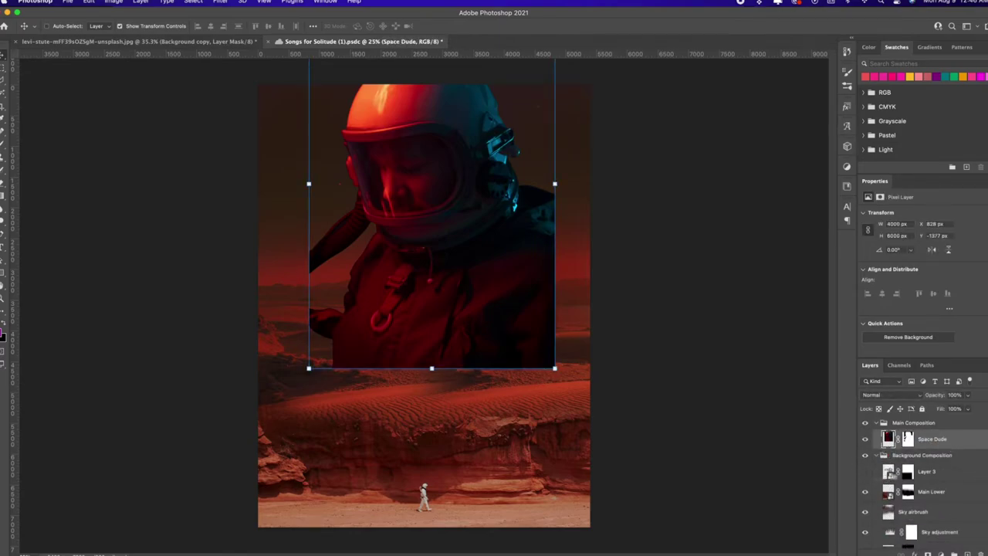
Delete the hidden Layer 3 from the Background Composition group
left_click(931, 472)
key("BackSpace")
scroll(930, 471, "down", 3)
left_click(907, 498)
scroll(947, 456, "up", 3)
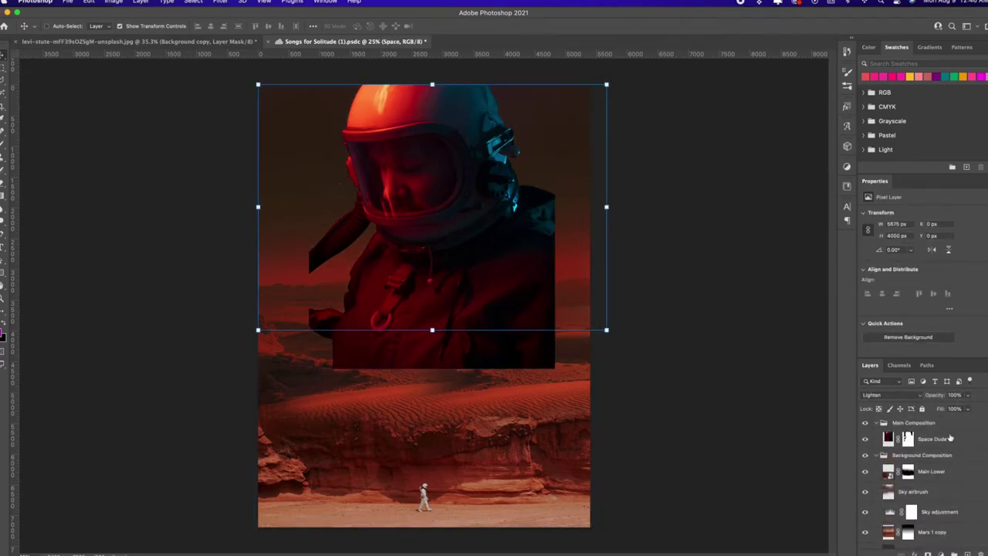
Duplicate the Space Dude layer and hide the original
left_click(938, 438)
key("super+j")
left_click(864, 458)
Scale the Space Dude copy to about 3756 × 5633 px and move its layer directly below Mars 1 copy
left_click_drag(511, 242, 496, 302)
left_click_drag(295, 428, 309, 404)
left_click_drag(932, 437, 921, 503)
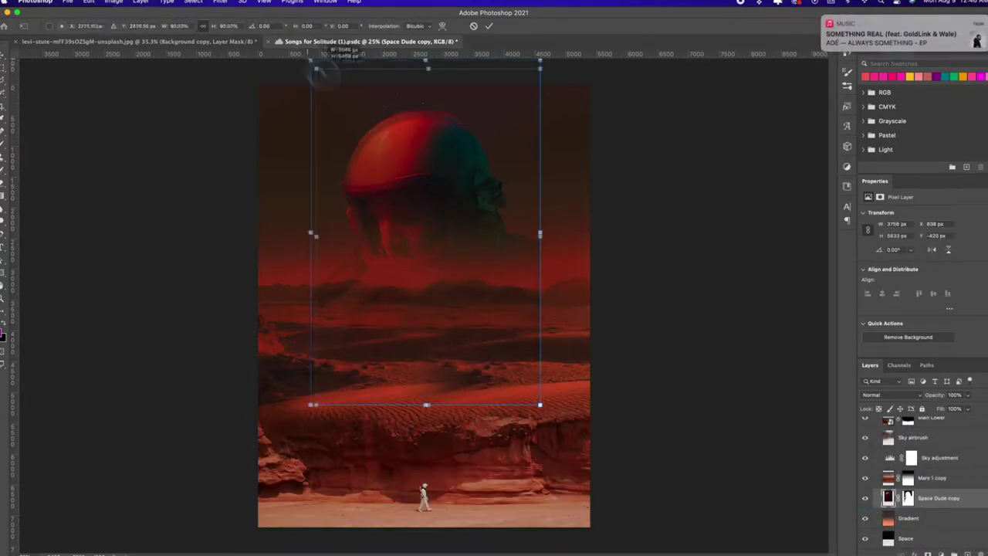
Scale the Space Dude copy down further and reposition the helmet in the sky above the horizon
left_click_drag(308, 59, 345, 116)
left_click_drag(432, 226, 421, 205)
left_click_drag(335, 95, 344, 105)
left_click_drag(413, 216, 400, 184)
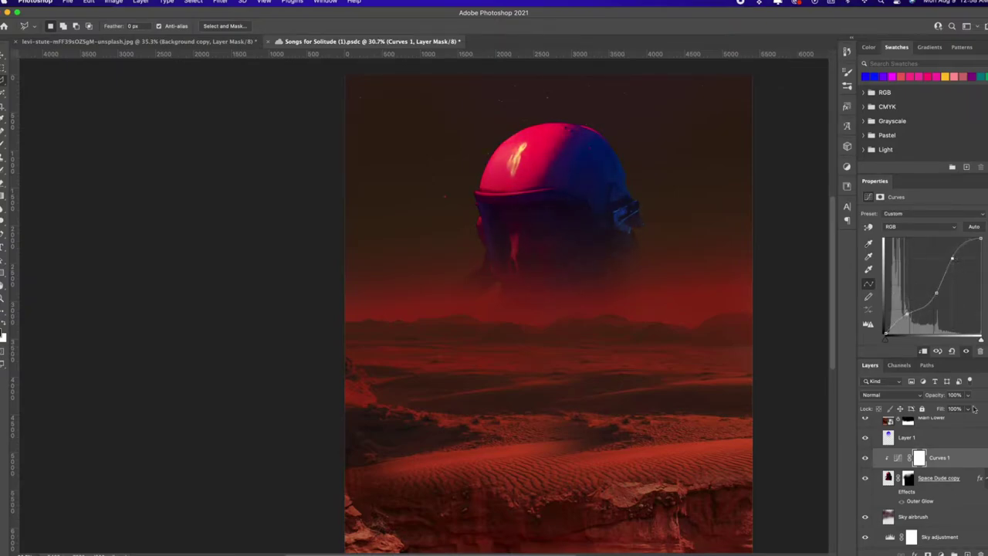
Paint a large soft pink glow over the helmet and horizon on a new layer above Layer 1, blended with Hue
left_click(957, 438)
left_click(967, 554)
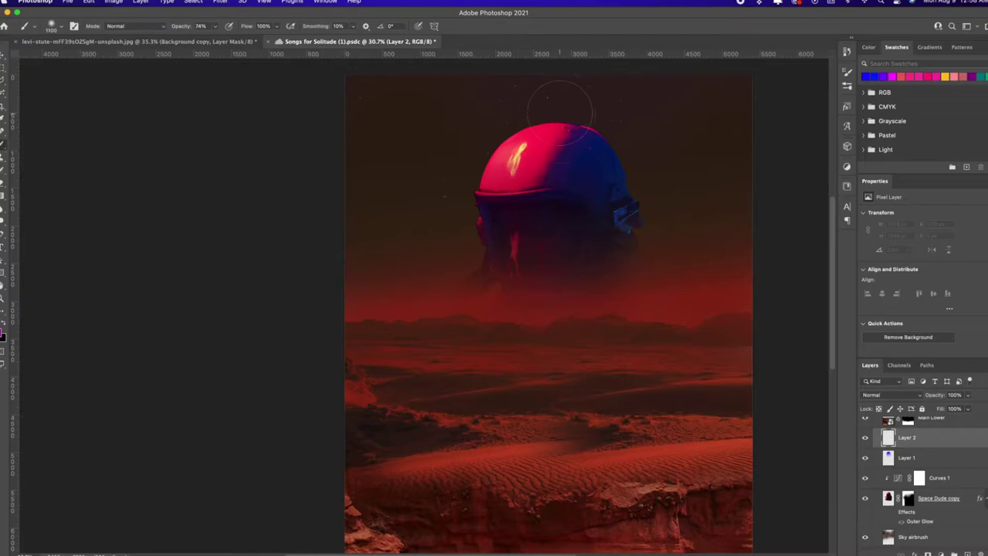
mouse_move(513, 195)
left_mouse_down()
mouse_move(496, 360)
mouse_move(505, 417)
left_mouse_up()
left_click(888, 394)
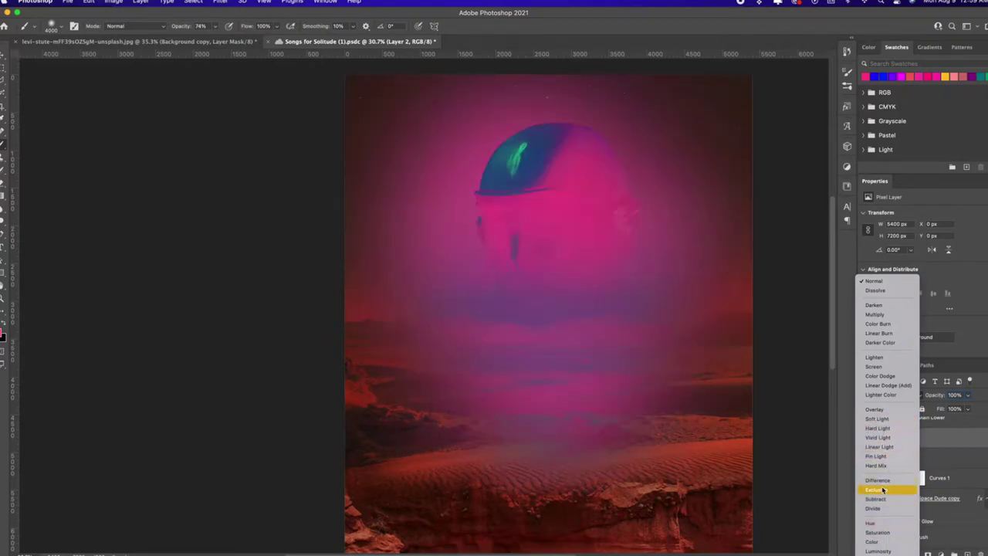
left_click(870, 523)
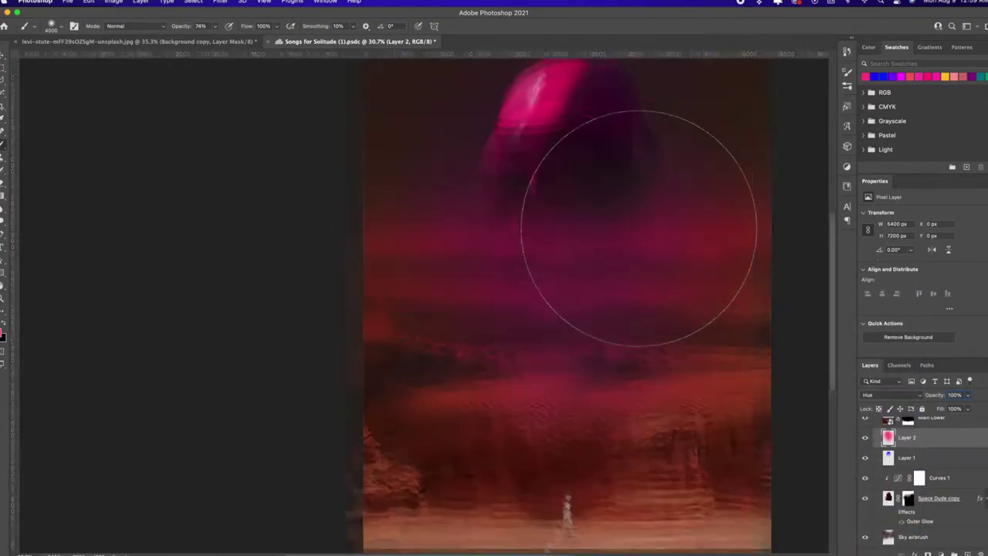
left_click(888, 395)
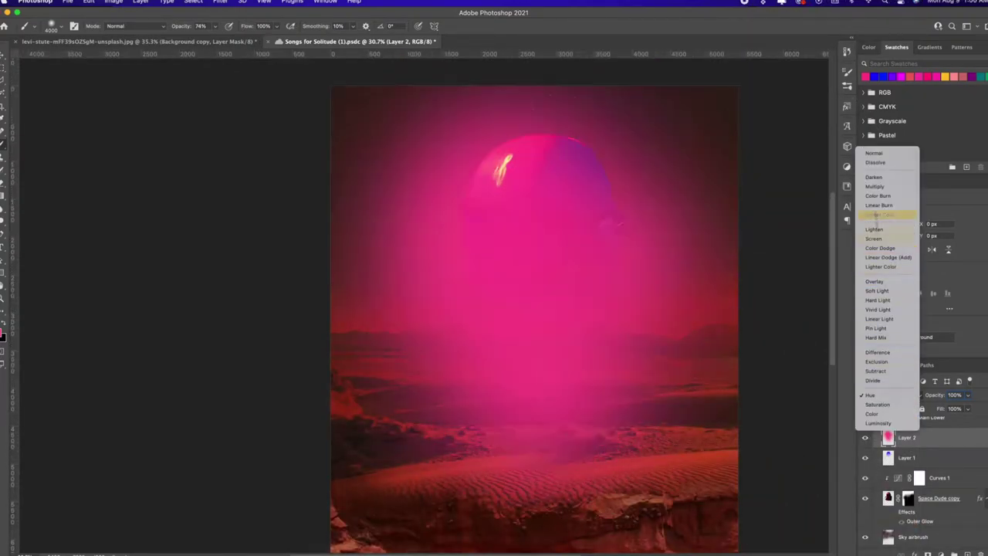
left_click(246, 117)
Reduce the brush size and add a layer mask to the pink glow layer
key("bracketleft")
key("bracketleft")
key("bracketleft")
key("bracketleft")
key("bracketleft")
key("bracketleft")
key("bracketleft")
key("bracketleft")
left_click(927, 552)
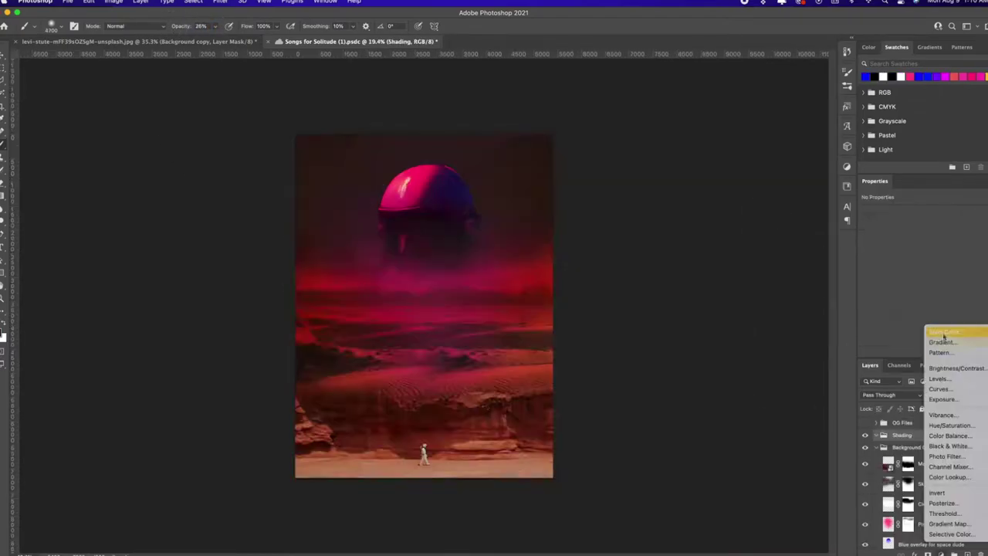
Add a blue #0006ff Solid Color fill in the Shading group and brush out the middle of its mask
left_click(945, 333)
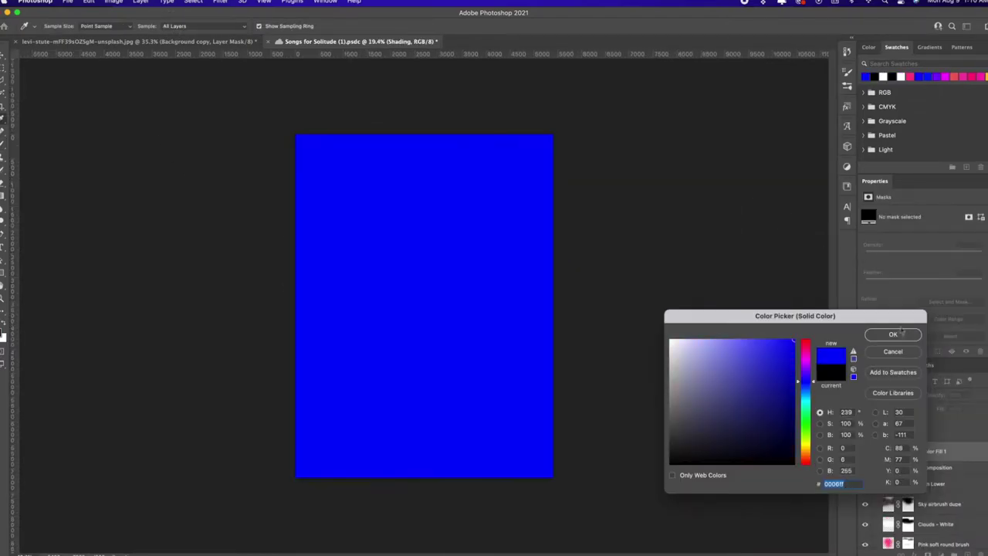
left_click(893, 333)
mouse_move(382, 262)
left_mouse_down()
mouse_move(446, 278)
mouse_move(394, 262)
mouse_move(427, 410)
left_mouse_up()
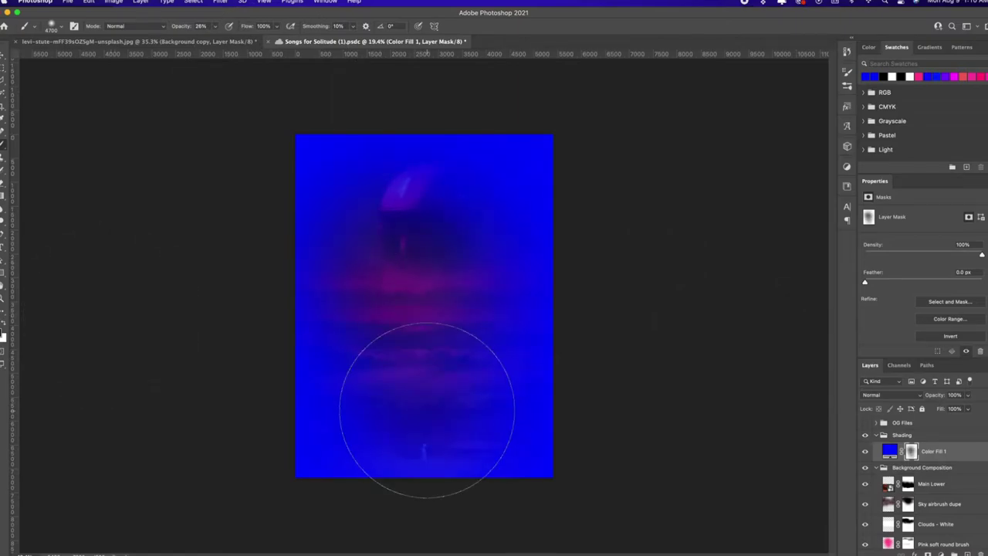
Try the Linear Burn blend mode on the blue color fill, and return it to Normal
left_click(892, 394)
left_click(880, 447)
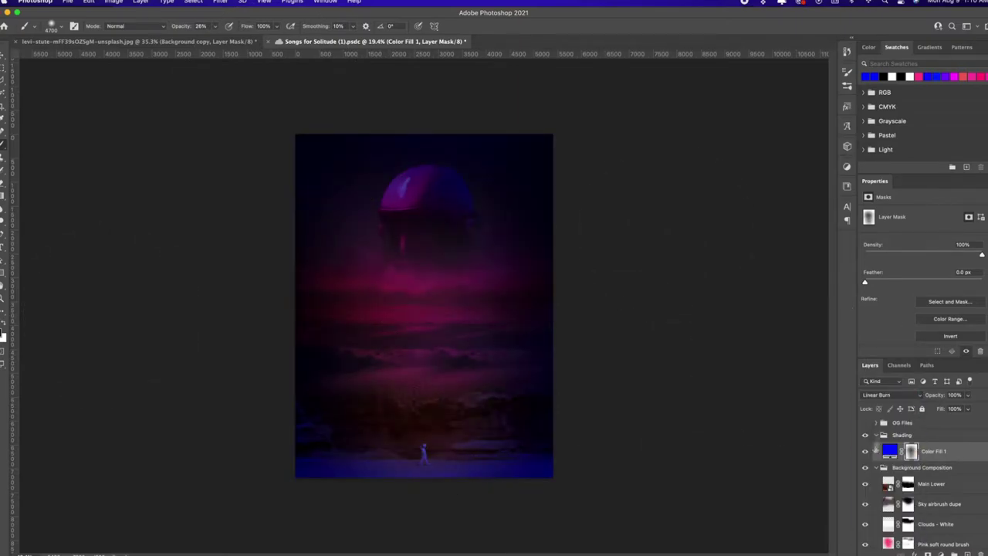
left_click(891, 394)
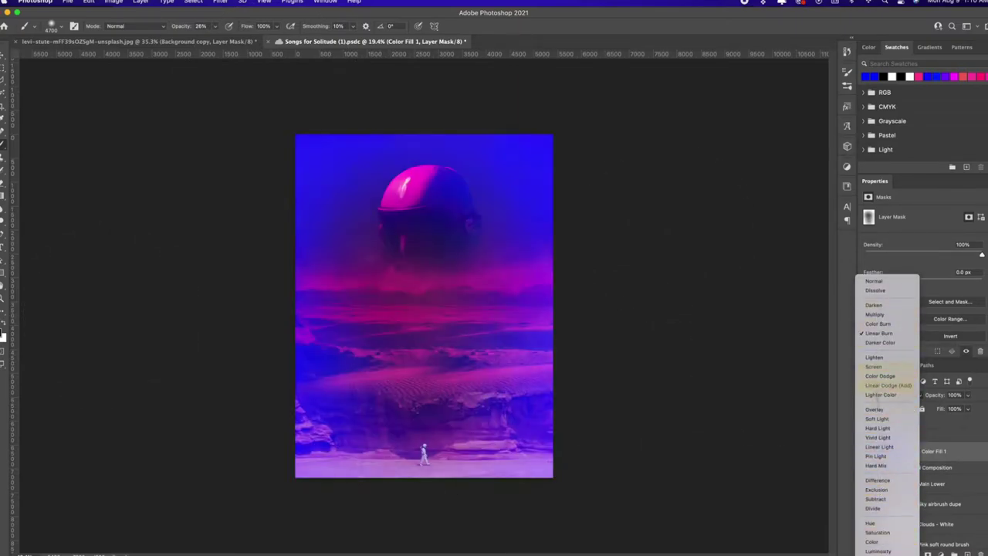
left_click(874, 280)
Set the blue color fill's blend mode to Soft Light
left_click(892, 395)
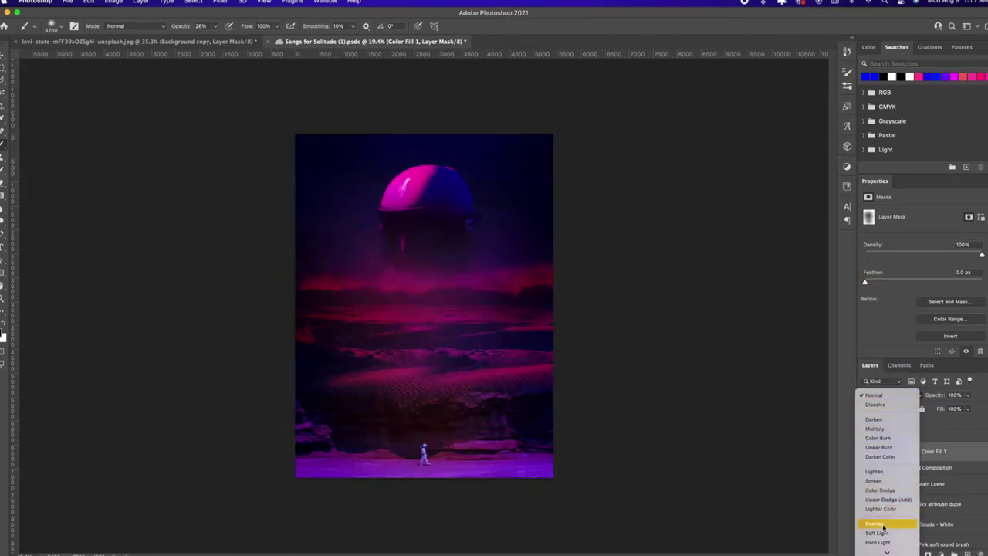
left_click(880, 532)
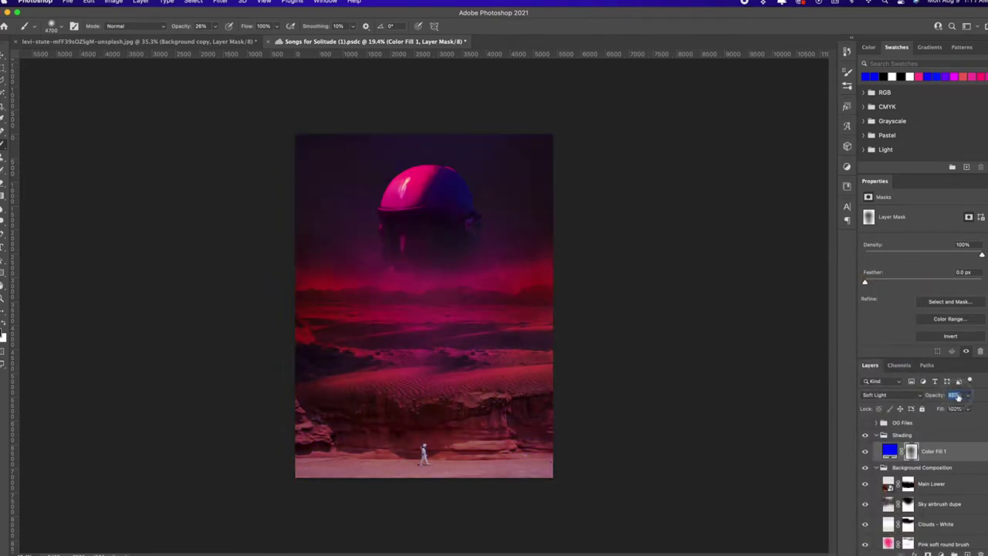
Adjust the opacity of the Clouds - White layer in the Background Composition group
scroll(930, 494, "down", 1)
left_click(929, 492)
left_click_drag(939, 396, 979, 391)
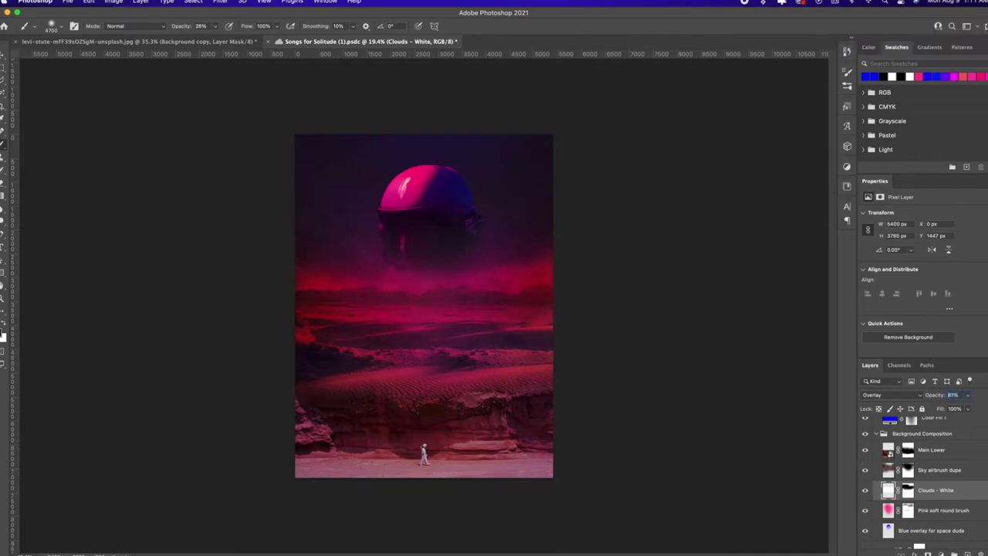
Preview other blend modes on the Sky airbrush dupe layer, keep Hard Light, and select the Color Fill 1 layer mask
left_click(887, 395)
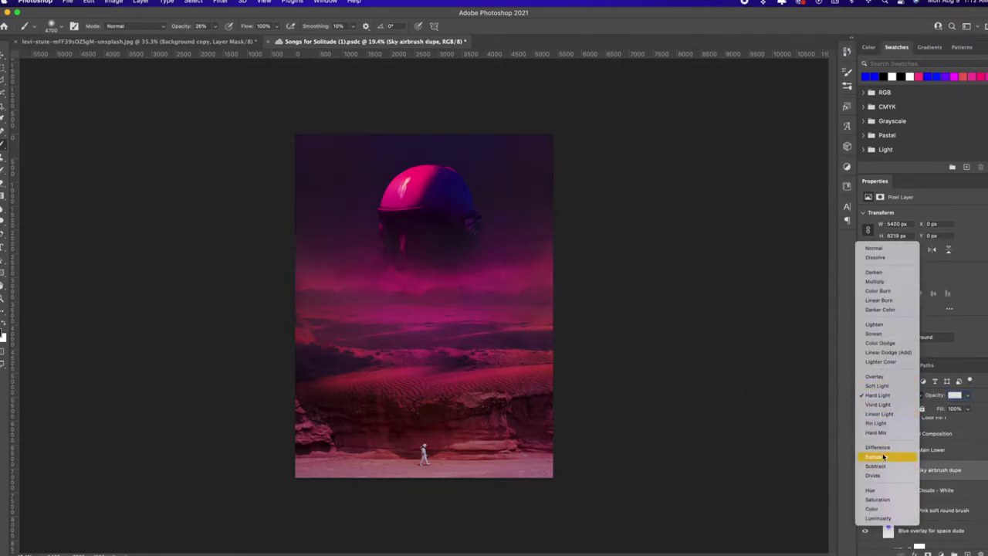
left_click(880, 394)
scroll(888, 445, "up", 1)
left_click(910, 426)
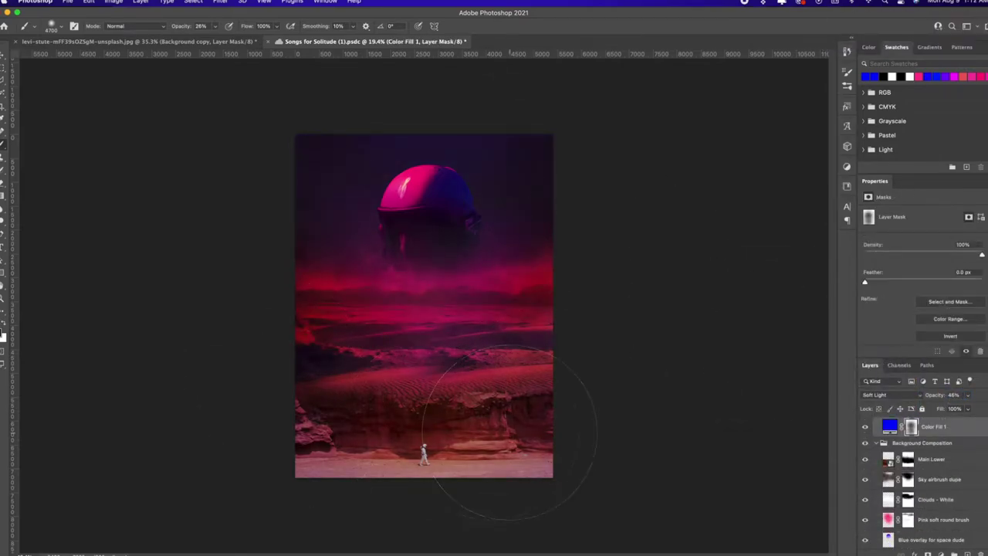
key("ctrl+t")
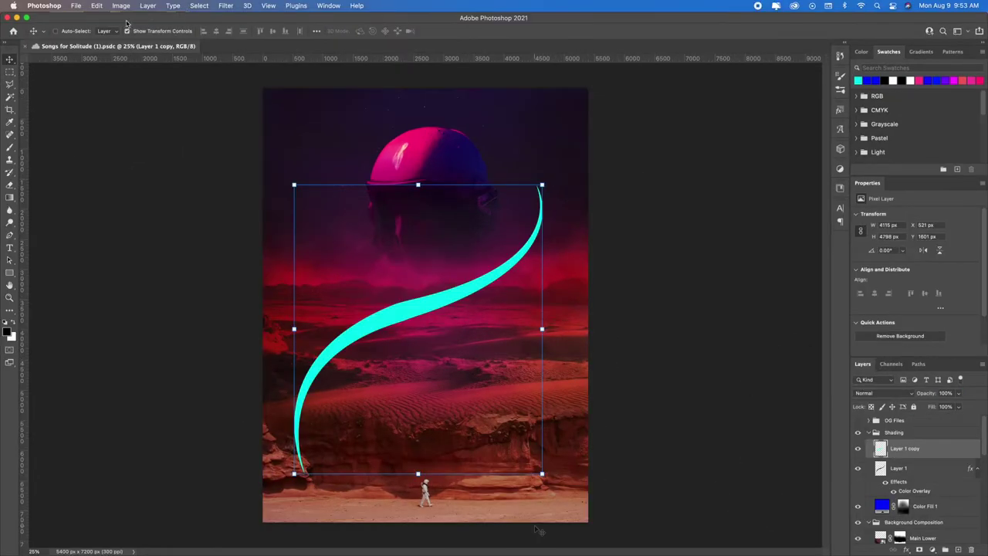
Rotate the copied cyan curved stroke on Layer 1 copy by 180°
left_click(96, 6)
mouse_move(123, 218)
left_click(244, 233)
left_click(278, 344)
left_click_drag(370, 150, 355, 84)
key("super+z")
Flip the copied curved stroke horizontally and move, rotate and resize it into position over the helmet
left_click(96, 6)
mouse_move(207, 218)
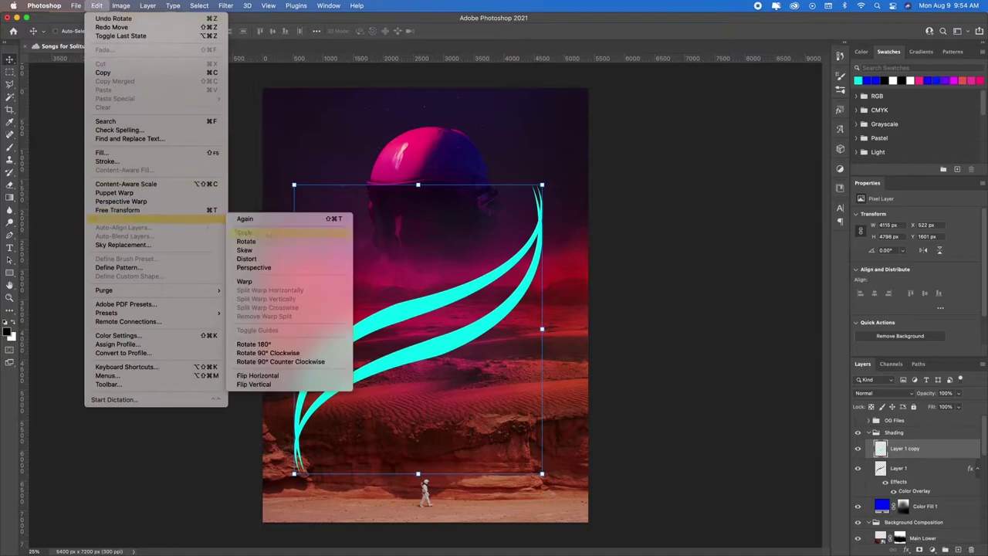
left_click(292, 376)
left_click_drag(407, 269, 414, 230)
left_click_drag(302, 144, 424, 176)
left_click_drag(452, 356, 379, 337)
key("Return")
mouse_move(489, 280)
left_mouse_down()
mouse_move(503, 256)
mouse_move(496, 277)
left_mouse_up()
left_click_drag(301, 473, 349, 418)
left_click_drag(524, 257, 493, 286)
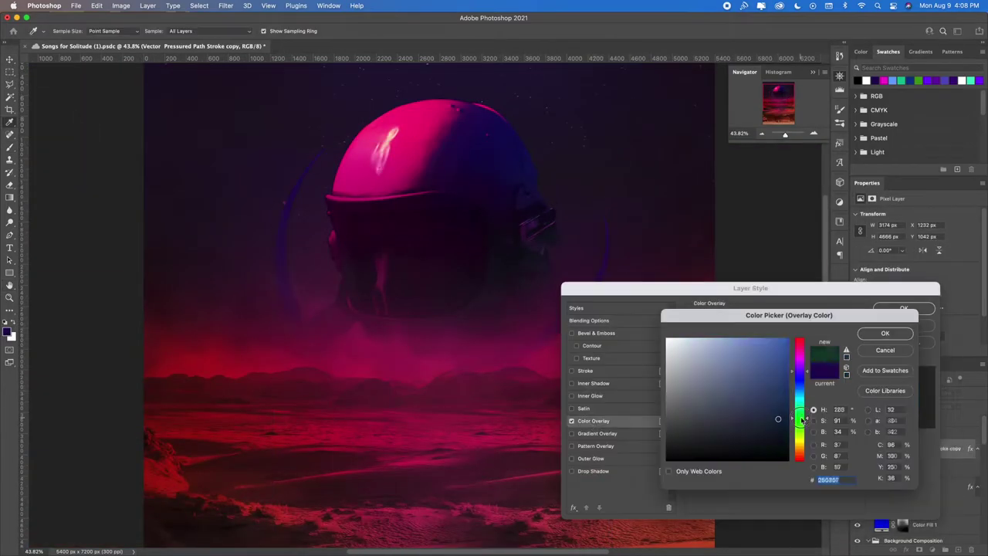
Change the Color Overlay of the Vector Pressured Path Stroke copy layer to yellow
left_click_drag(798, 369, 805, 438)
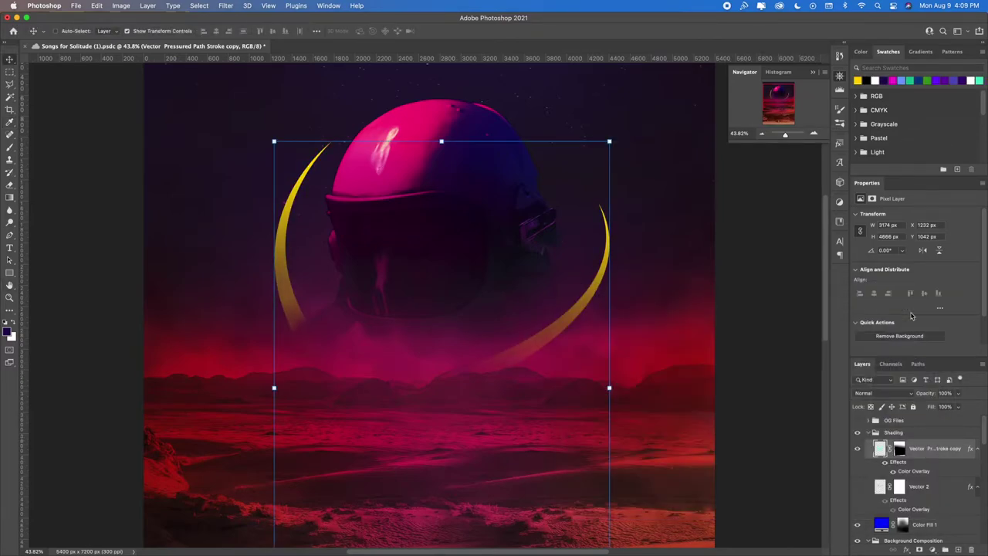
key("super+minus")
key("super+0")
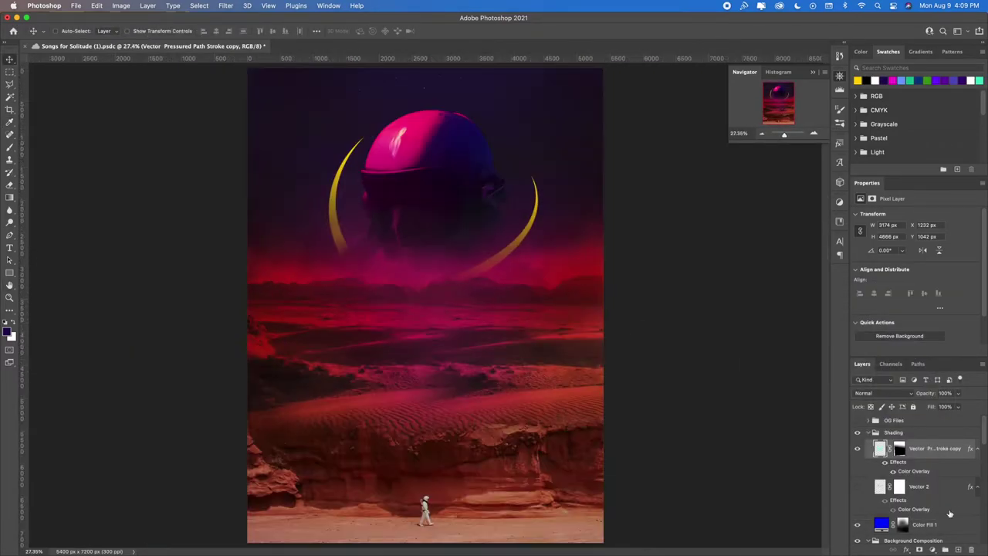
right_click(955, 509)
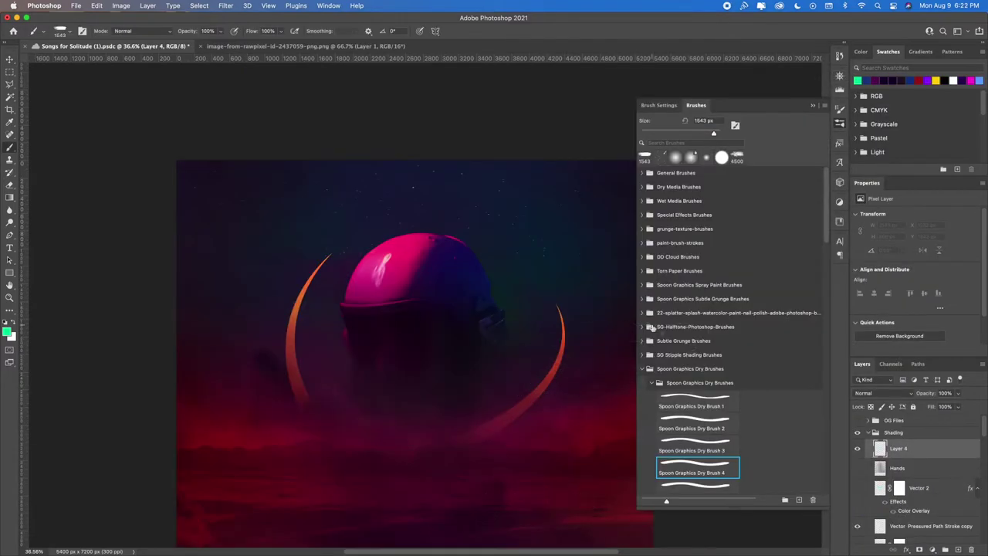
Paint wide dry-brush strokes across the area around the helmet on Layer 4 and add a mask to that layer
left_click_drag(287, 266, 530, 270)
left_click_drag(395, 318, 518, 318)
left_click(920, 549)
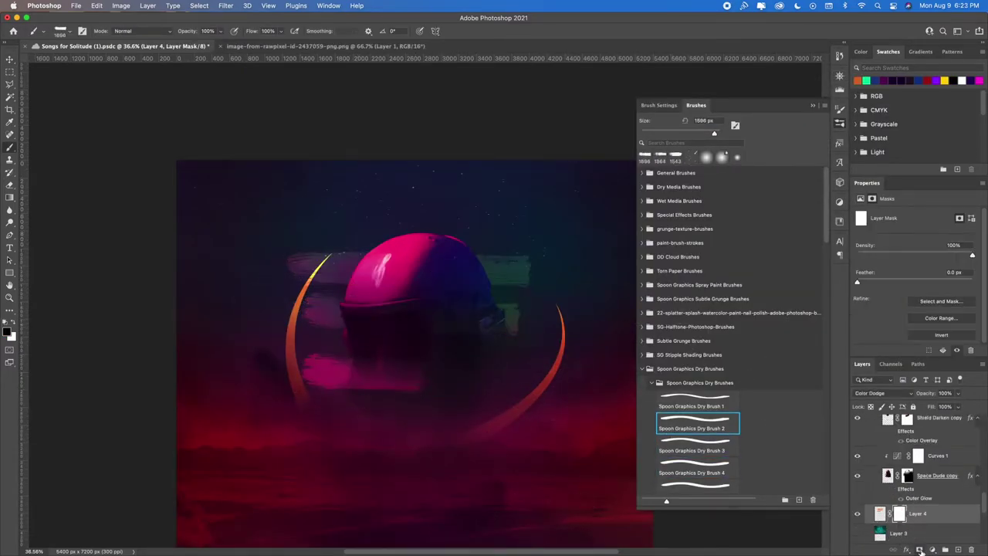
Brush out part of the paint strokes on Layer 4's mask and choose a brush from the Subtle Grunge Brushes set
left_click(270, 257)
key("super+z")
left_click(641, 340)
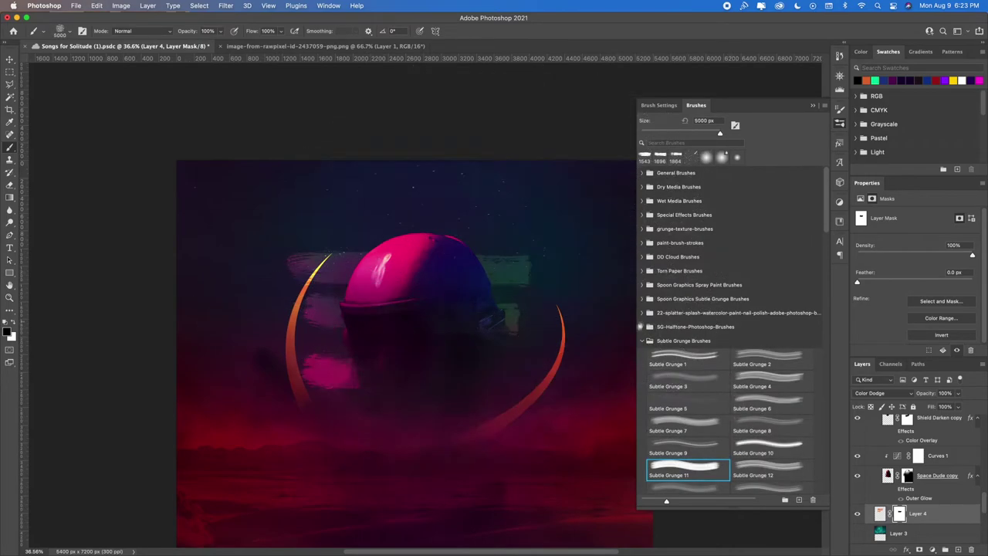
scroll(692, 331, "down", 15)
left_click(693, 459)
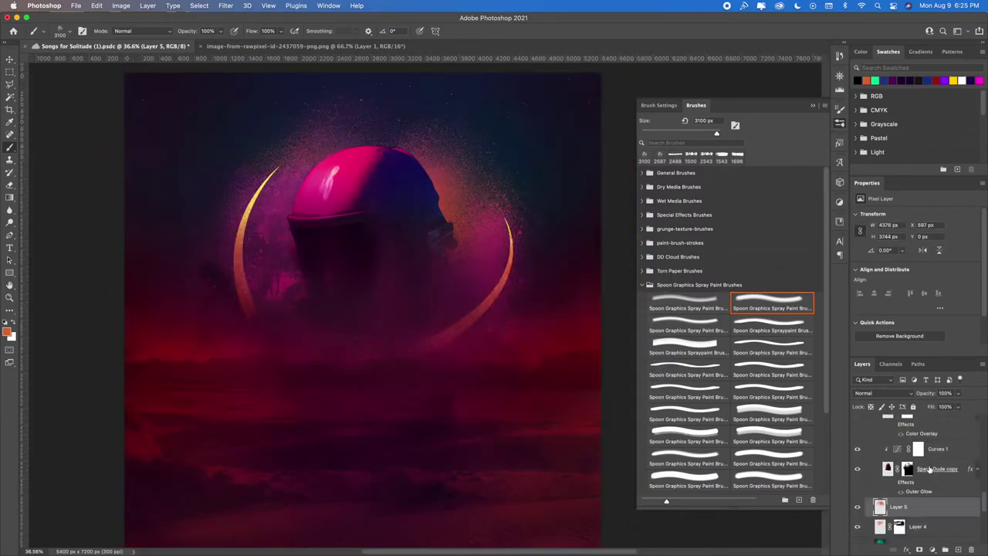
Set the blend mode of the orange spray-paint splatter on Layer 5 to Screen
left_click(881, 393)
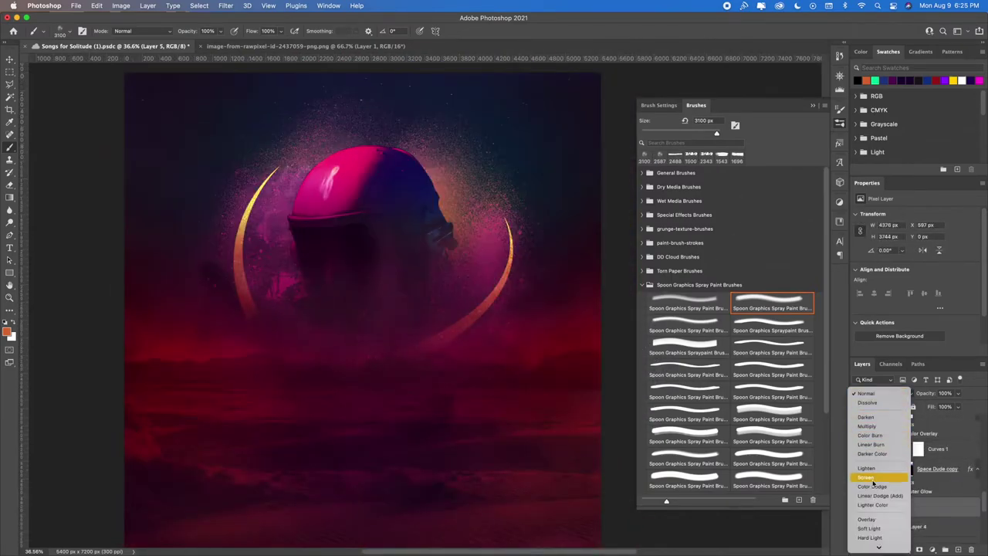
left_click(872, 475)
scroll(538, 58, "down", 5)
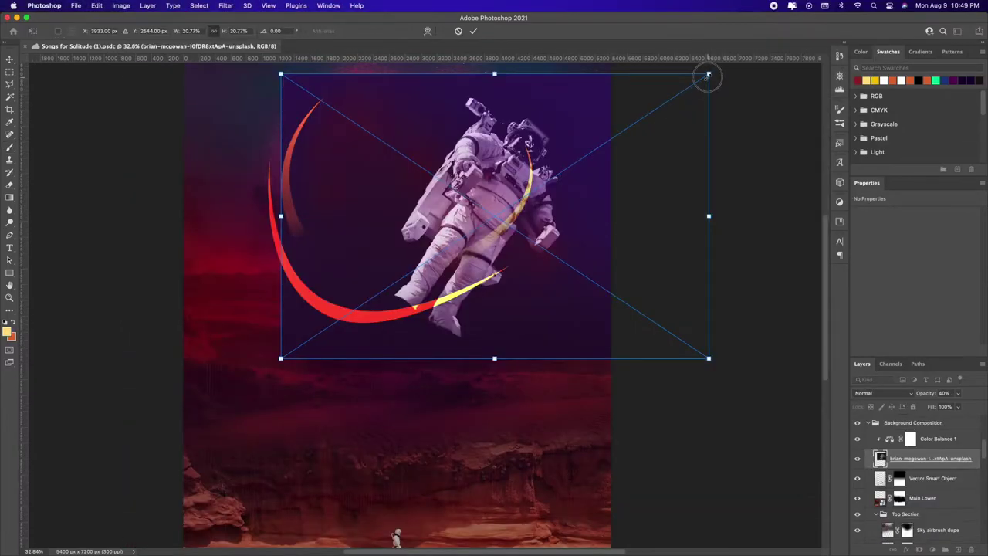
Scale the placed floating-astronaut image down to about 1352 px wide beside the helmet and set its blend mode to Lighter Color
left_click_drag(705, 75, 509, 171)
left_click(473, 31)
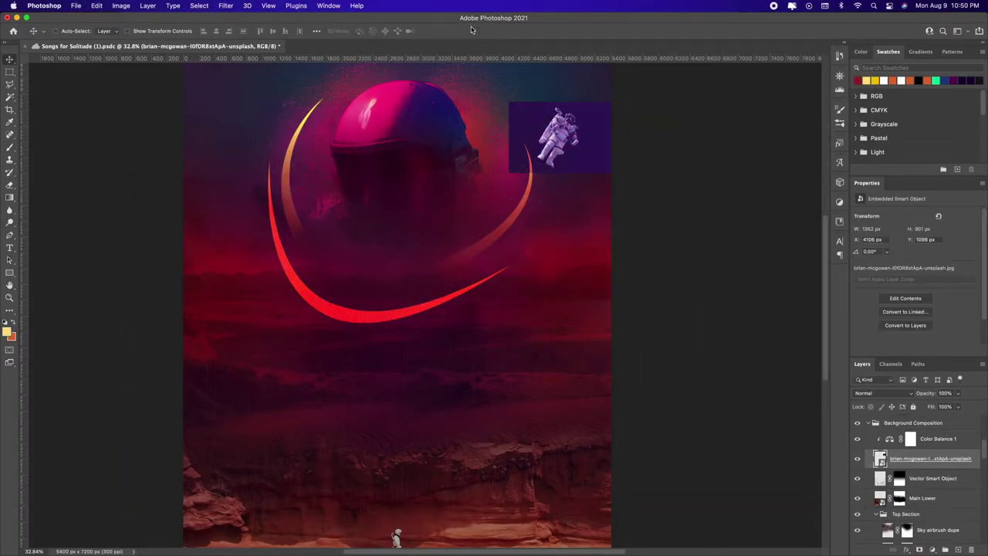
scroll(464, 222, "up", 4)
scroll(464, 222, "up", 5)
scroll(463, 244, "right", 3)
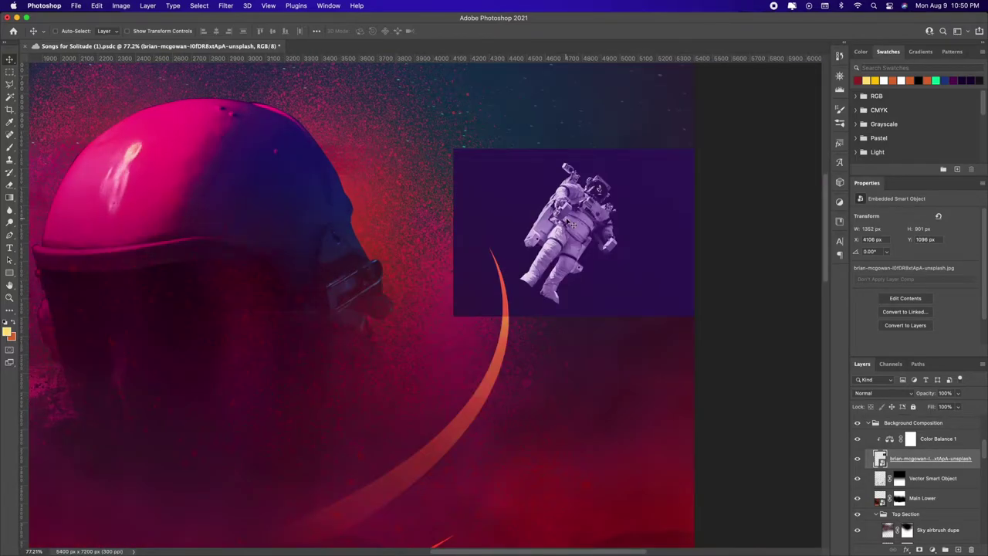
left_click(882, 393)
left_click(864, 472)
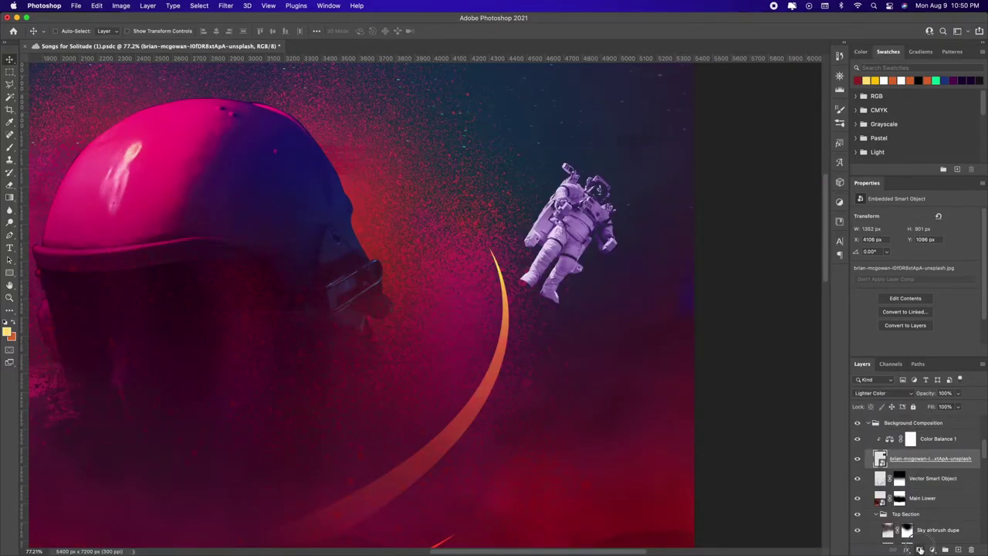
Add a layer mask to the floating-astronaut image, brush out unwanted areas, and rotate the astronaut counter-clockwise into a more upright pose
left_click(919, 548)
key("b")
key("v")
scroll(571, 185, "down", 5)
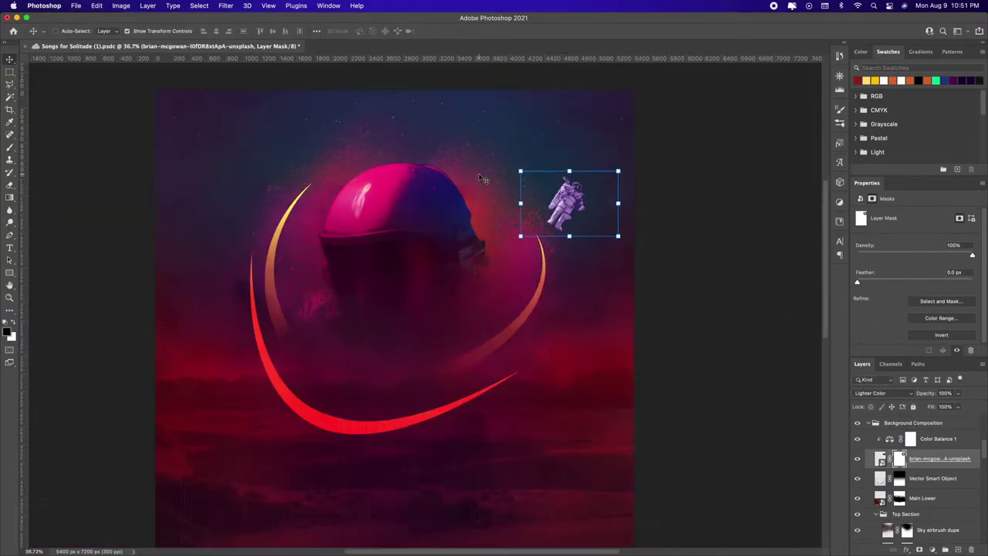
left_click_drag(619, 153, 557, 162)
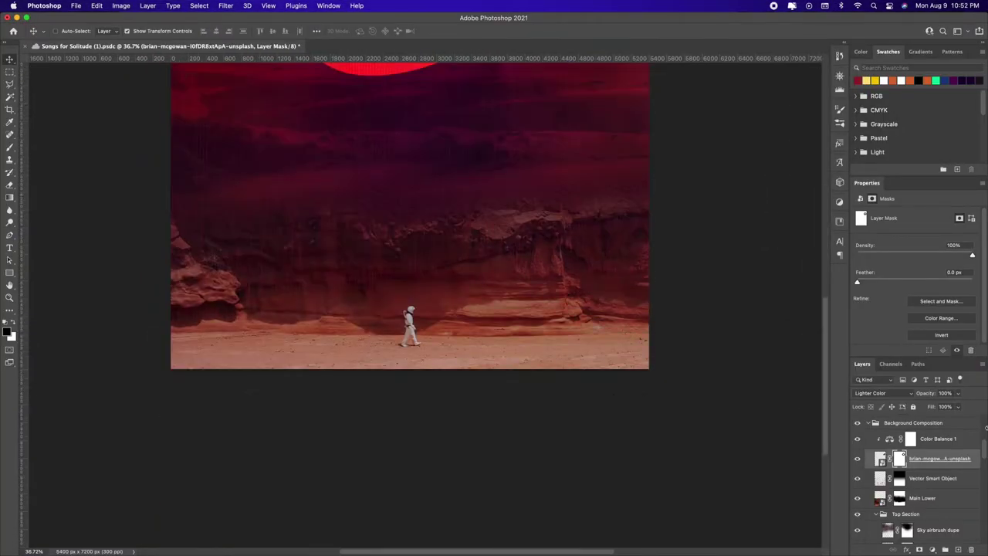
scroll(940, 473, "down", 3)
key("super+0")
left_click_drag(940, 473, 958, 548)
left_click_drag(936, 501, 930, 462)
mouse_move(419, 378)
left_mouse_down()
mouse_move(425, 430)
mouse_move(446, 400)
left_mouse_up()
key("BackSpace")
Add a new layer above Main Lower and draw a wide rectangle across the lower part of the poster
left_click(957, 548)
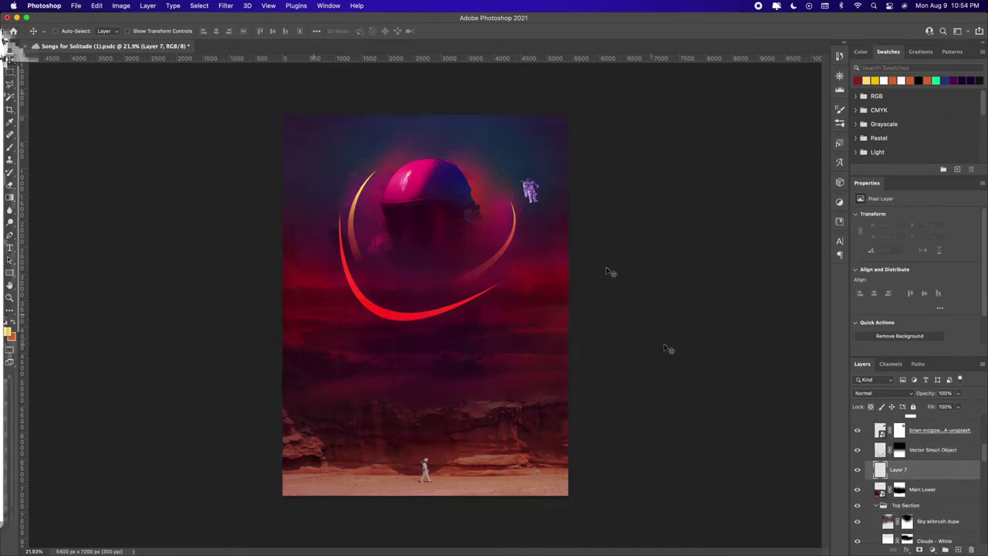
key("u")
left_click_drag(623, 263, 217, 528)
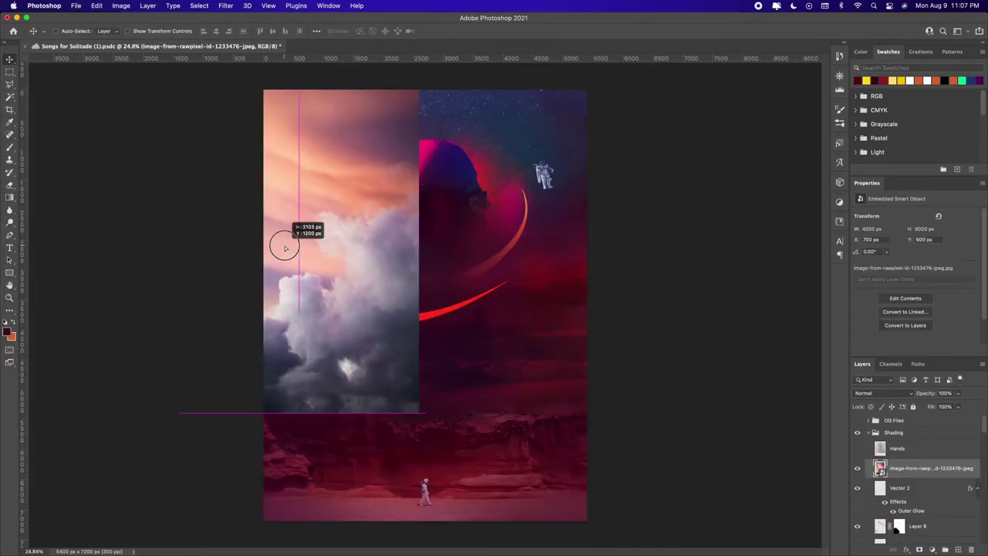
Set the cloud image's blend mode to Screen and mask out its hard edge, placing it beneath the Space Dude copy layer
left_click(887, 394)
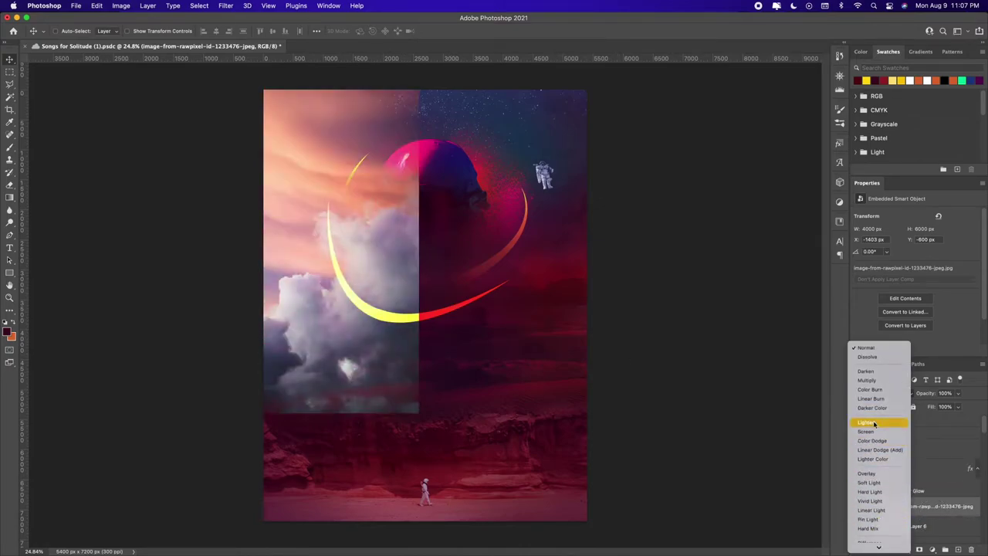
left_click(865, 413)
mouse_move(409, 401)
left_mouse_down()
mouse_move(364, 424)
mouse_move(449, 330)
mouse_move(386, 185)
mouse_move(446, 193)
mouse_move(430, 253)
left_mouse_up()
mouse_move(926, 506)
left_mouse_down()
mouse_move(925, 540)
mouse_move(936, 468)
mouse_move(928, 534)
mouse_move(926, 524)
left_mouse_up()
Try the Lighter Color blend mode on the cloud image
left_click(879, 393)
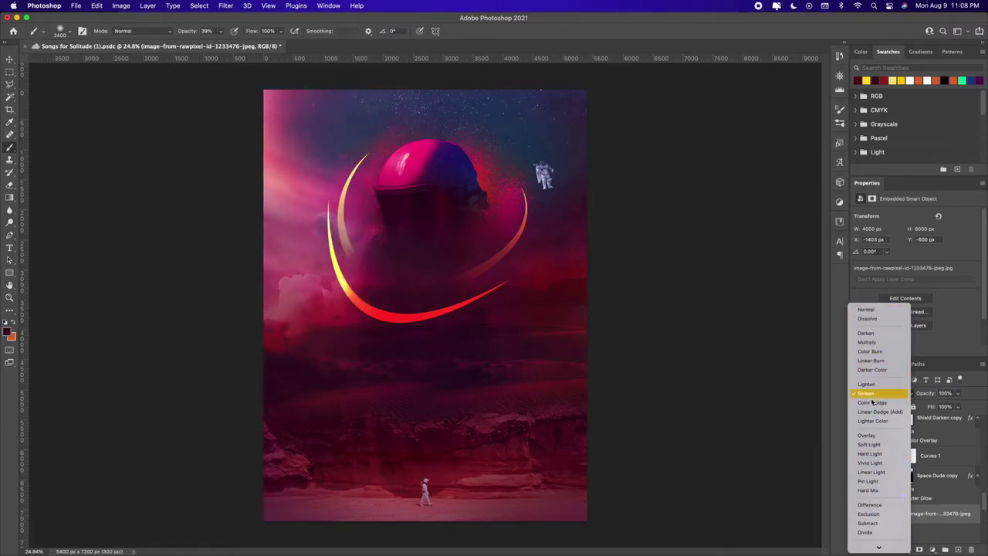
left_click(873, 420)
left_click(879, 393)
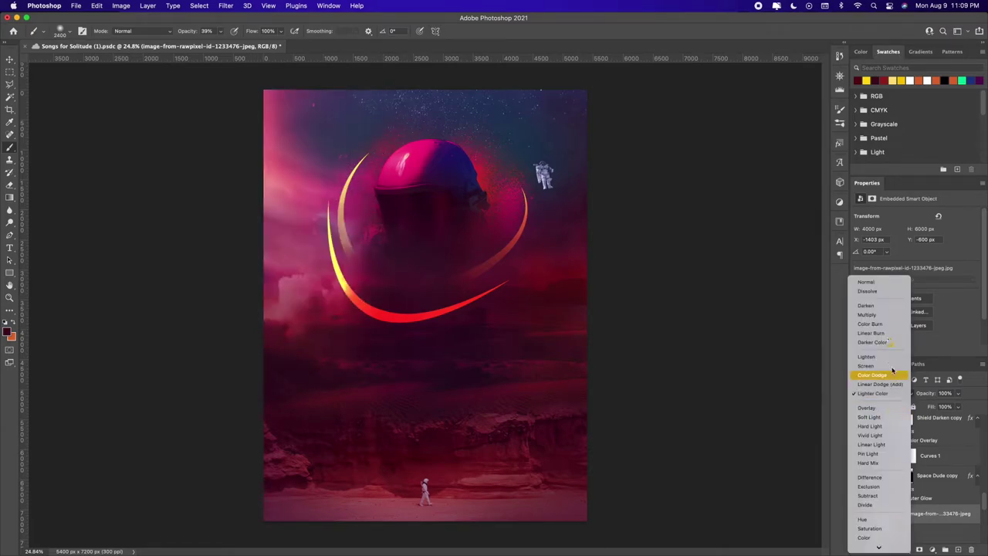
key("Escape")
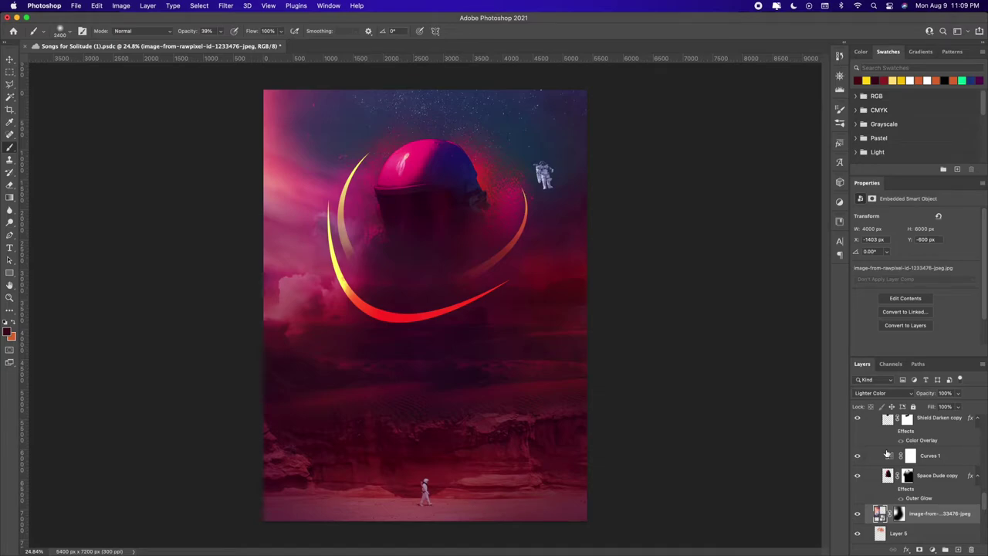
Set the cloud image's blend mode to Lighten
left_click(889, 392)
left_click(873, 357)
mouse_move(934, 392)
left_mouse_down()
mouse_move(919, 393)
mouse_move(938, 392)
left_mouse_up()
Break up the cloud image's mask around the helmet's left side using DD Cloud Brush 3 and DD Cloud Brush 4
left_click(898, 514)
left_click(840, 124)
left_click(649, 346)
left_click(685, 386)
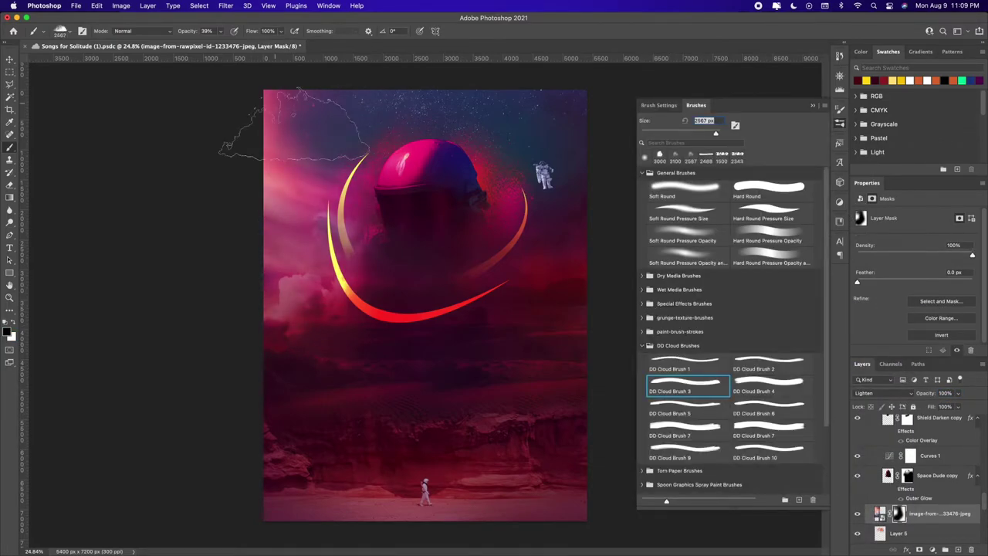
left_click(294, 124)
left_click(770, 386)
left_click(301, 187)
mouse_move(417, 181)
left_mouse_down()
mouse_move(425, 241)
mouse_move(312, 282)
left_mouse_up()
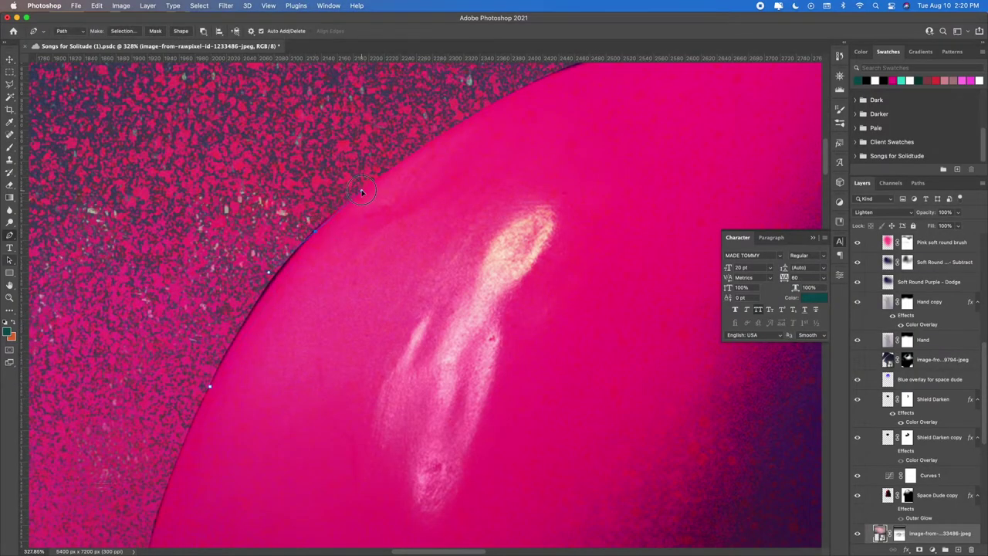
Convert the pen path along the helmet's edge to a selection, invert it, and fill the selected area on the layer mask
left_click(123, 31)
key("Return")
left_click(199, 6)
left_click(201, 44)
scroll(917, 432, "down", 3)
left_click(907, 408)
key("shift+F5")
key("Return")
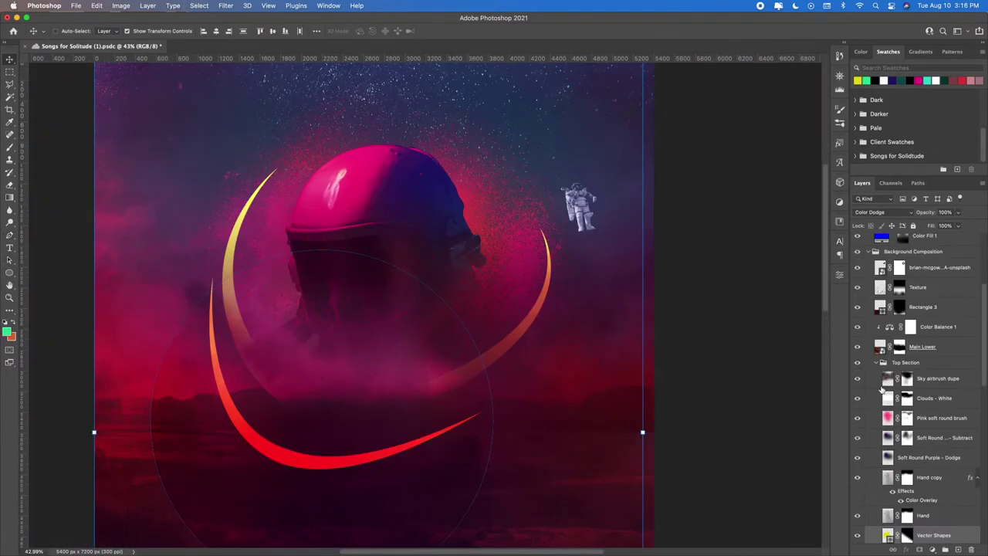
Select the helmet, its shading, the cloud images, Vector Shapes, Spray Paint Brushes and the curved strokes, and move them down together
scroll(881, 389, "down", 3)
left_click(875, 370, "super")
left_click(871, 406, "super")
scroll(887, 417, "down", 4)
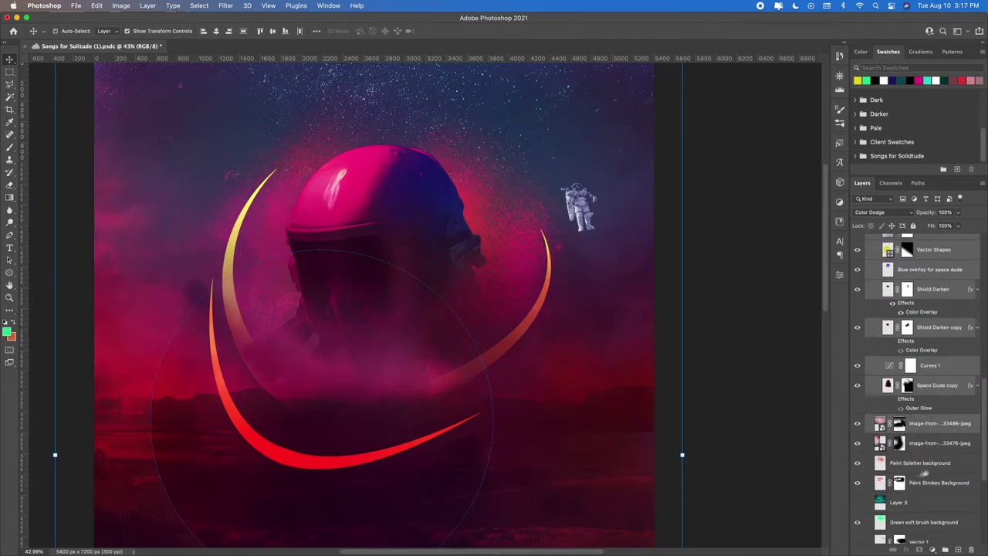
scroll(888, 461, "up", 8)
key("shift+Down")
key("shift+Down")
key("shift+Down")
key("shift+Down")
key("shift+Down")
key("shift+Down")
key("shift+Down")
key("shift+Down")
key("shift+Down")
key("shift+Down")
key("shift+Down")
key("shift+Down")
key("shift+Down")
key("shift+Down")
key("shift+Down")
key("shift+Down")
key("shift+Down")
key("shift+Down")
key("shift+Down")
key("shift+Down")
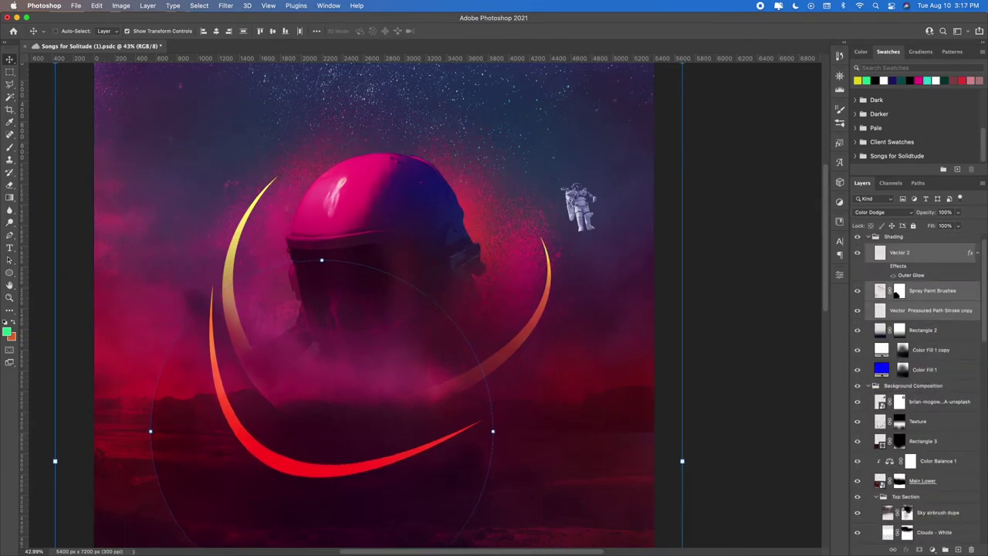
key("super+0")
left_click_drag(440, 258, 439, 303)
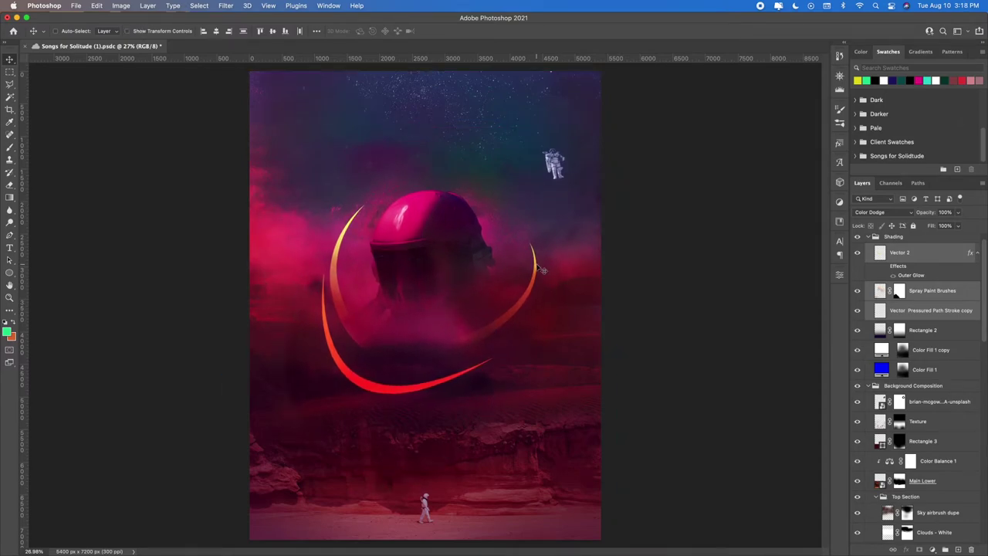
Move the Pink soft round brush and both Soft Round purple layers straight down over the helmet and retouch the Subtract layer's mask
scroll(903, 358, "up", 1)
scroll(898, 352, "down", 15)
left_click(925, 288)
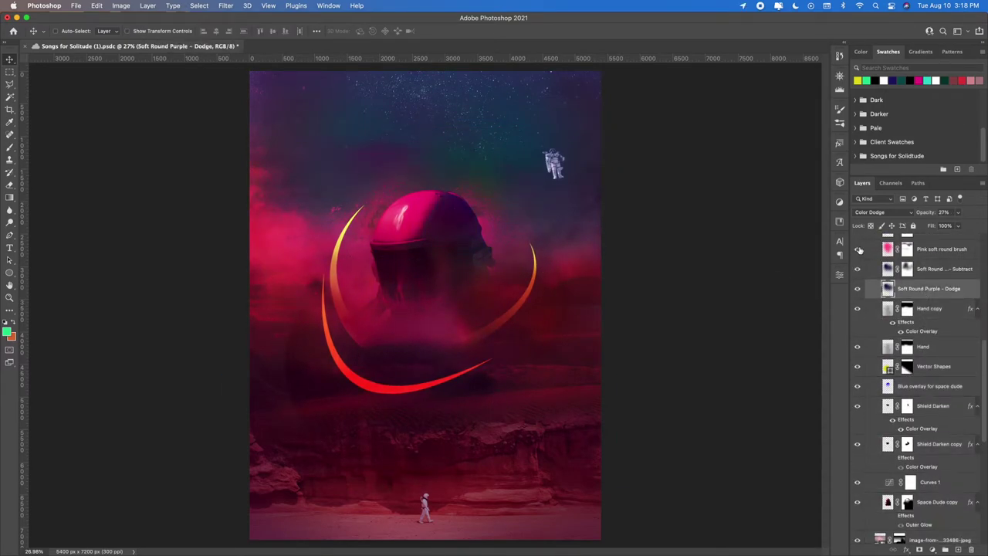
left_click(923, 250, "shift")
left_click_drag(412, 204, 412, 253)
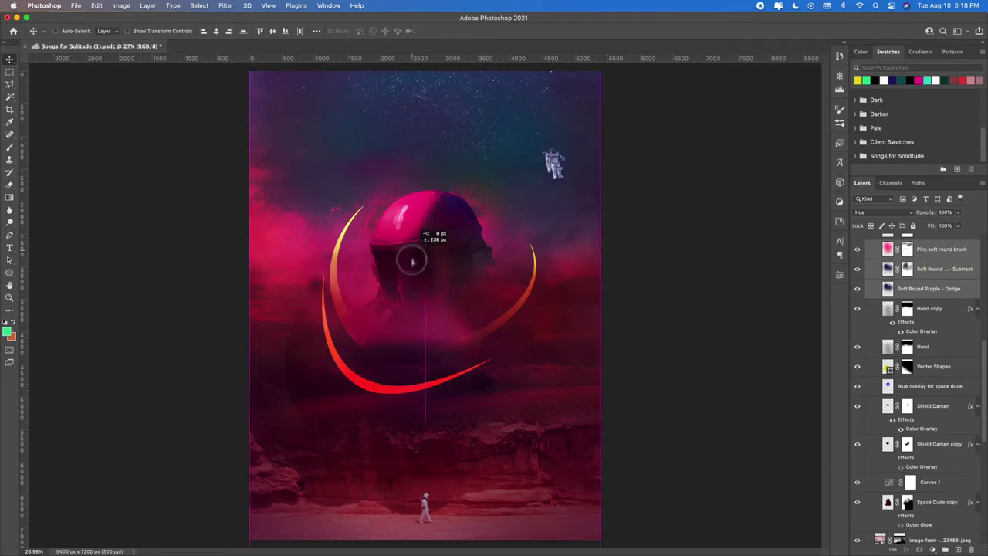
left_click(906, 268)
key("b")
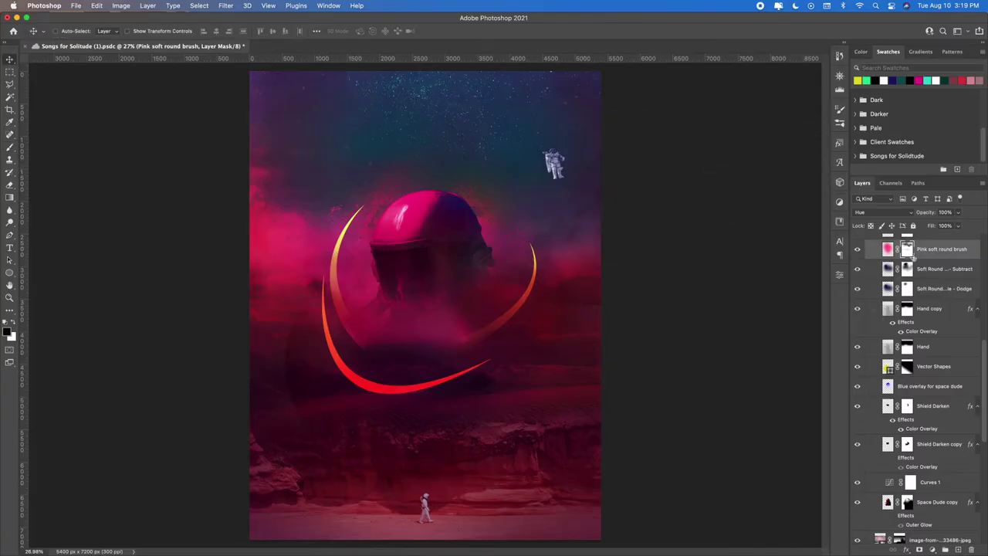
Set the blend mode of the red circle on the Vector Shapes layer to Color Dodge
left_click(881, 212)
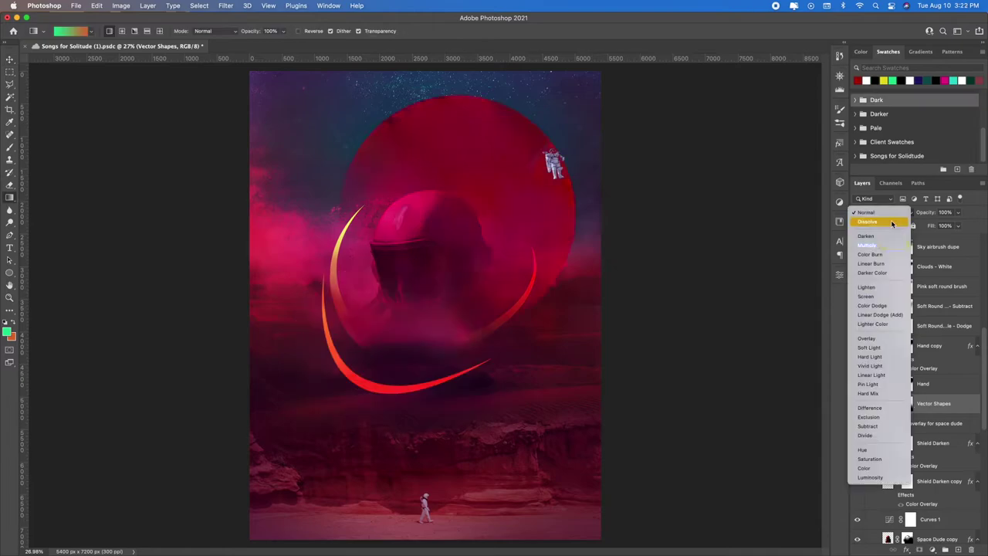
left_click(870, 306)
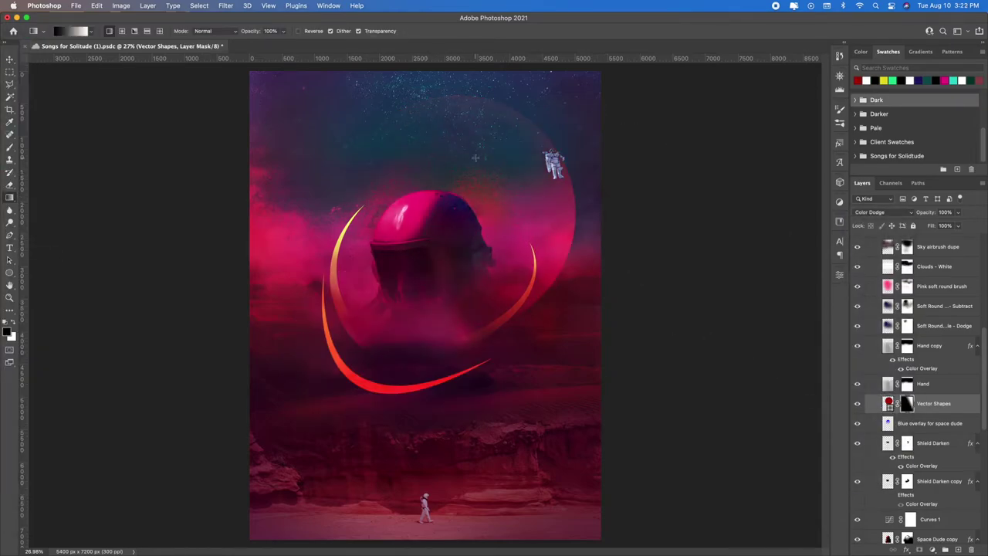
Fade the Vector Shapes circle with a gradient on its layer mask, and flip the circle's copy horizontally and reposition it around the helmet
left_click_drag(490, 167, 612, 159)
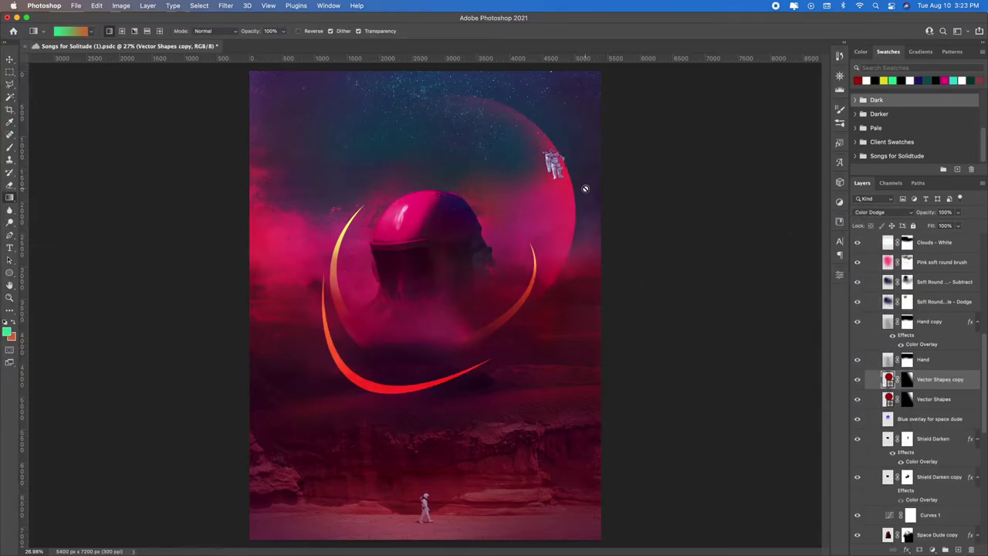
key("v")
left_click_drag(584, 187, 490, 177)
left_click(97, 5)
mouse_move(110, 218)
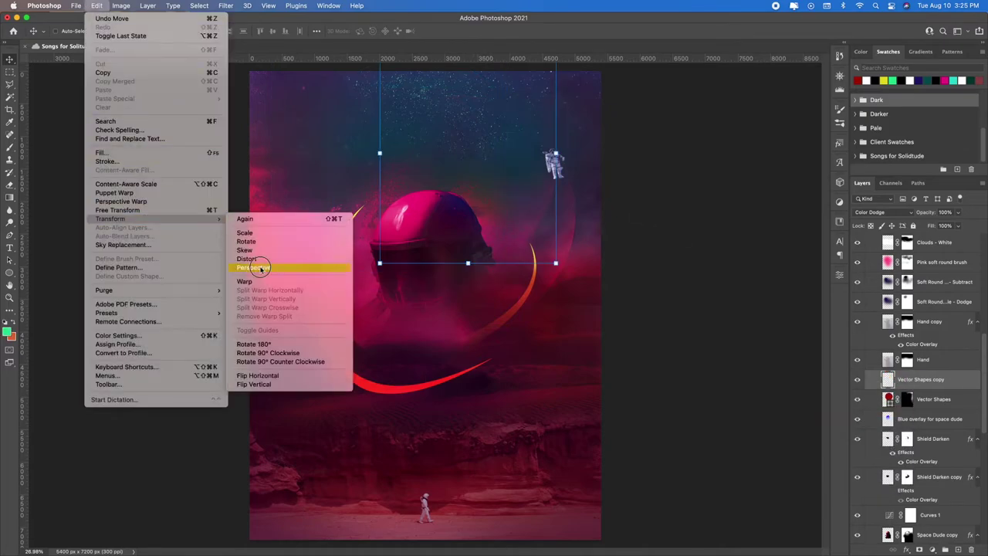
left_click(328, 376)
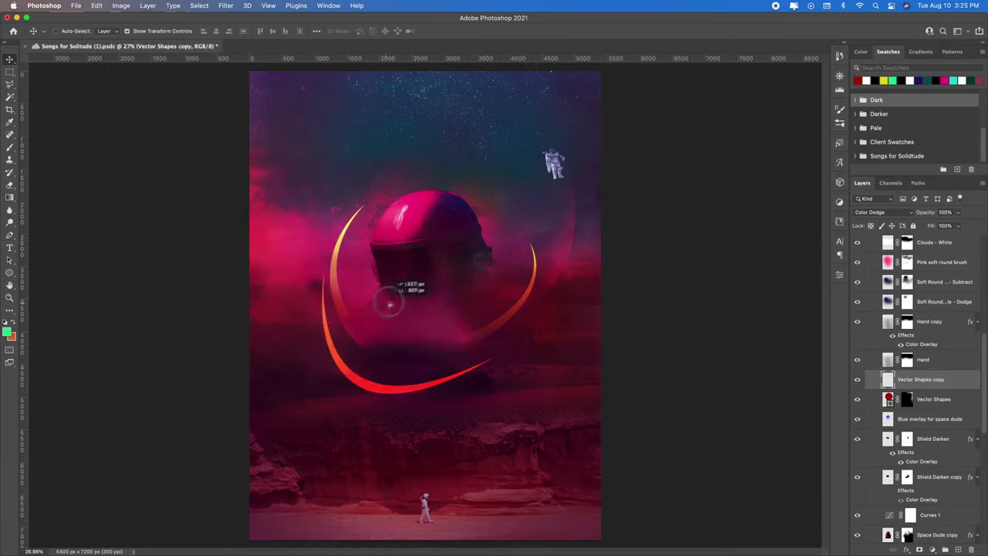
left_click_drag(394, 237, 407, 221)
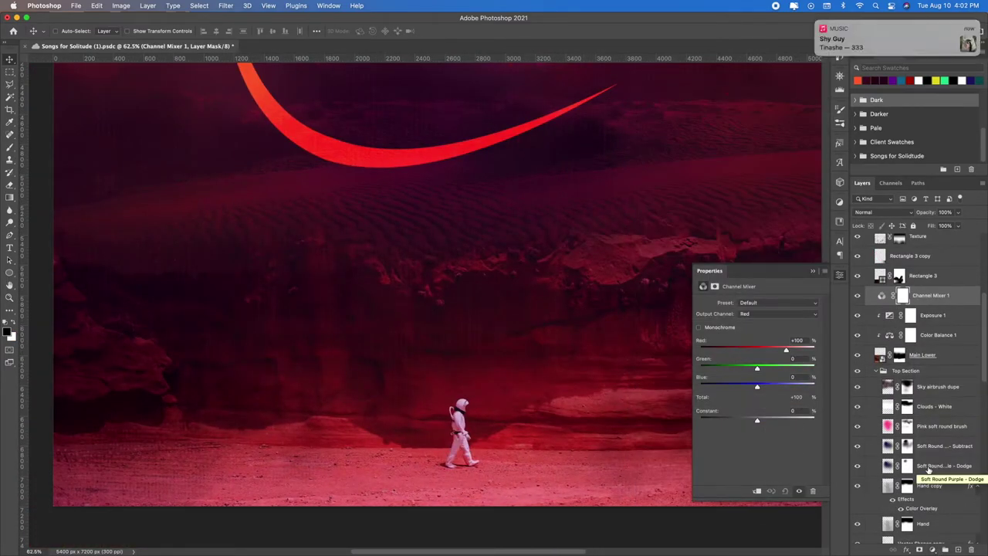
Adjust the Constant value of the Red output channel in the Channel Mixer 1 adjustment
left_click_drag(757, 423, 760, 421)
left_click(796, 410)
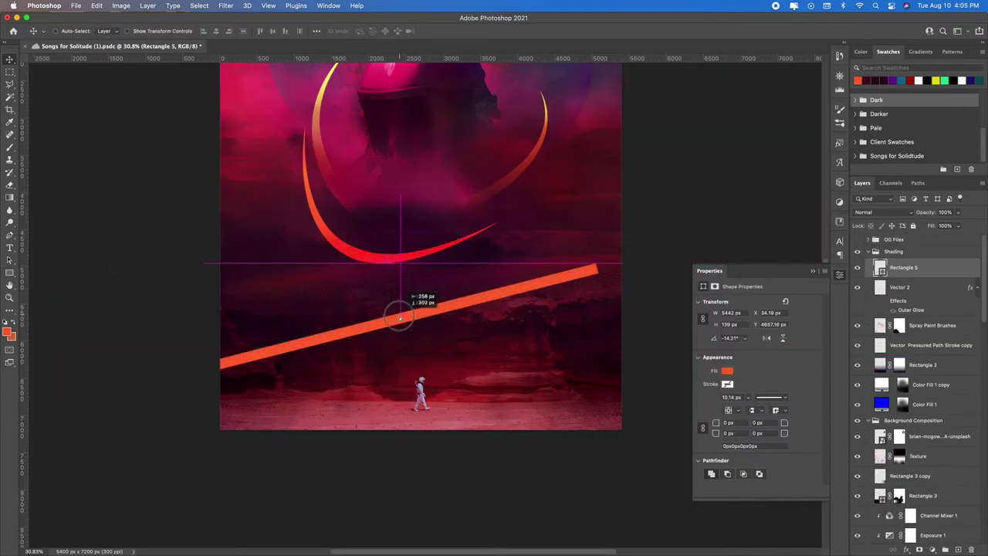
Rotate the orange bar across the lower landscape to an angle of about -22.11°
key("ctrl+t")
left_click_drag(595, 250, 589, 225)
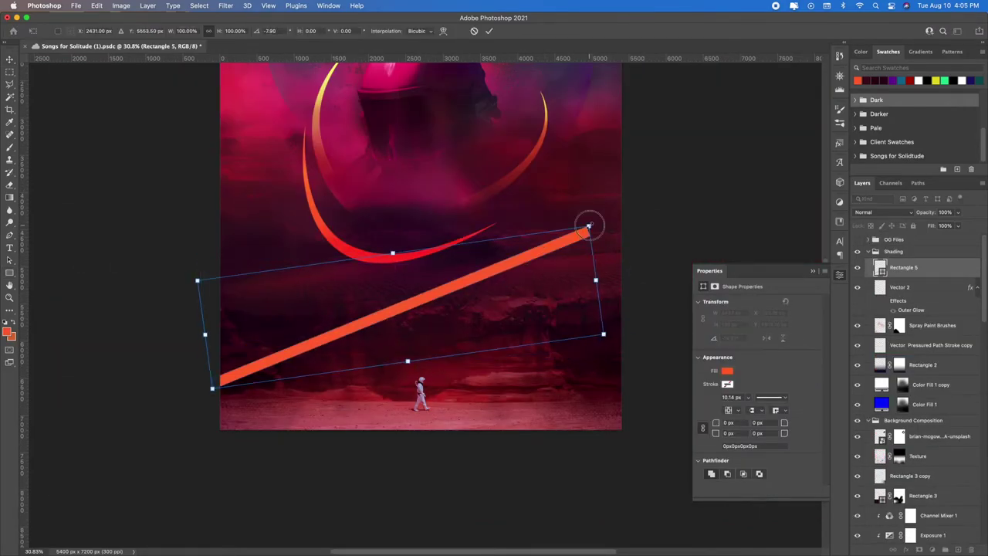
key("Return")
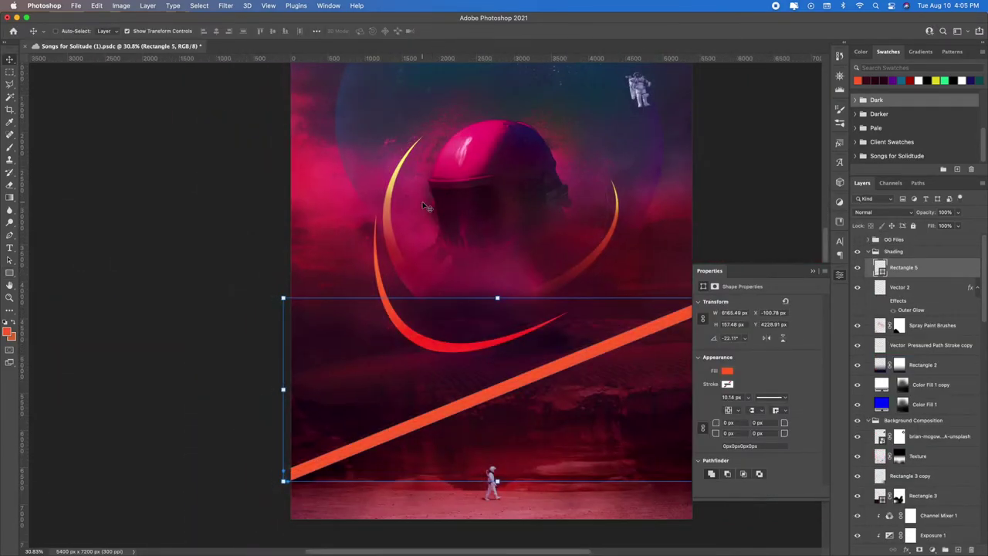
Duplicate the diagonal bar, flip the copy horizontally and move it up into the sky above the helmet
left_click(96, 5)
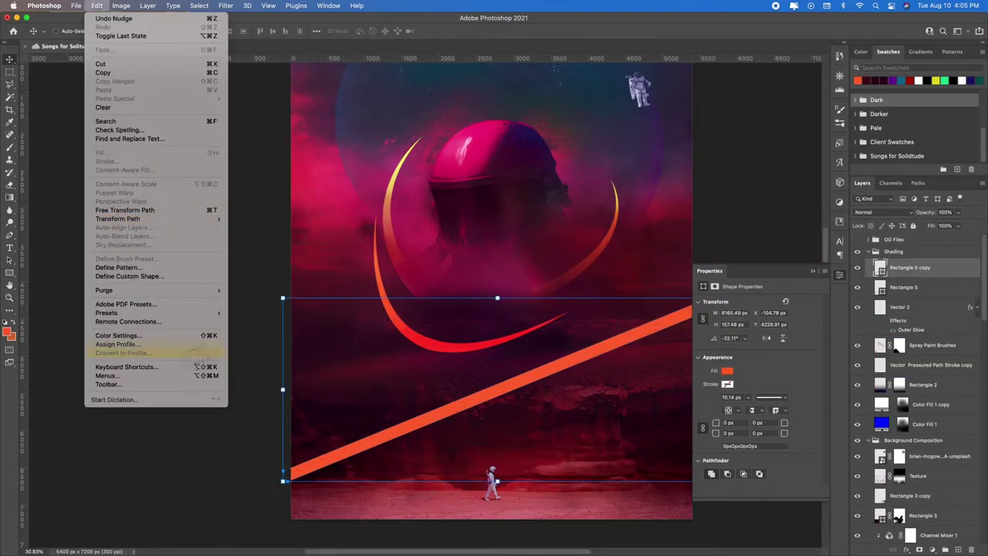
left_click(96, 5)
mouse_move(118, 218)
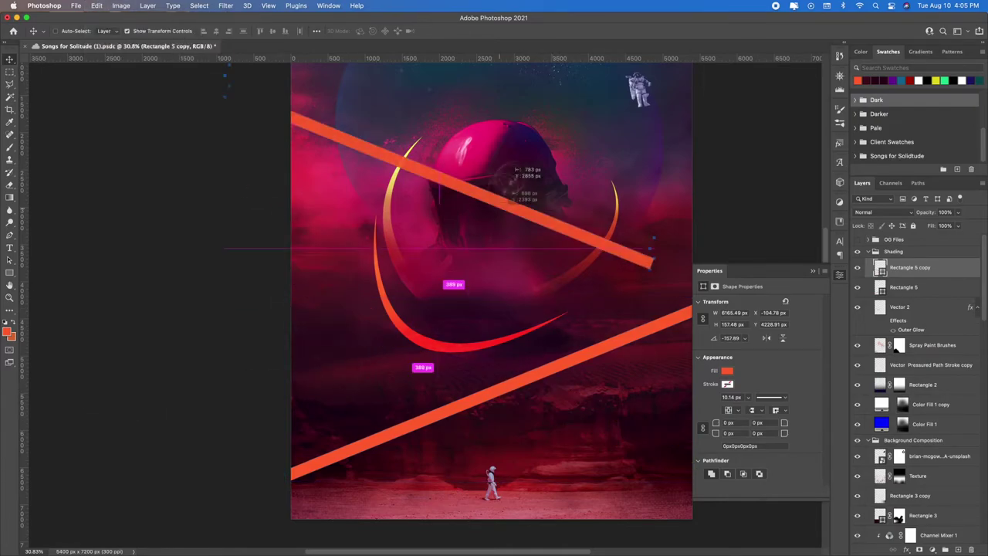
left_click_drag(547, 221, 522, 245)
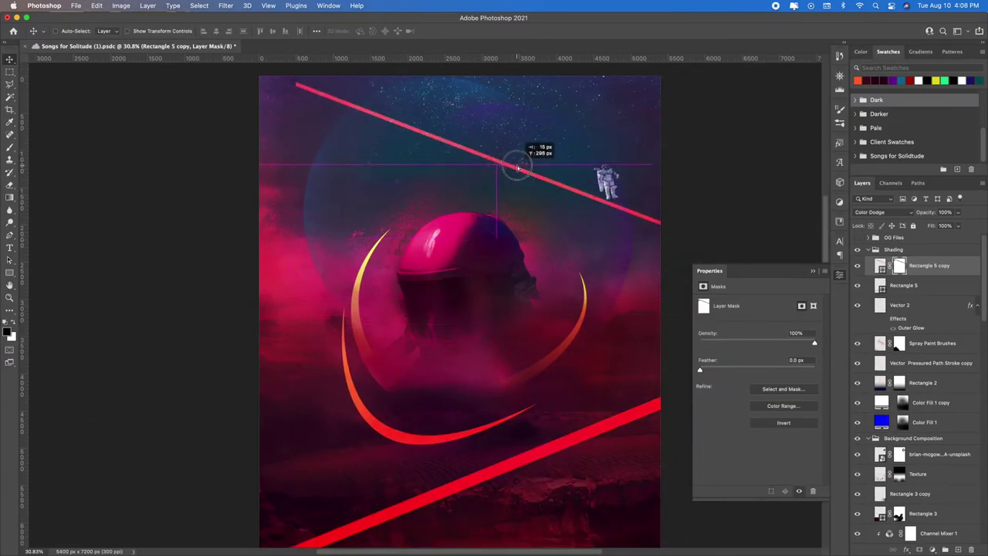
left_click_drag(494, 178, 525, 185)
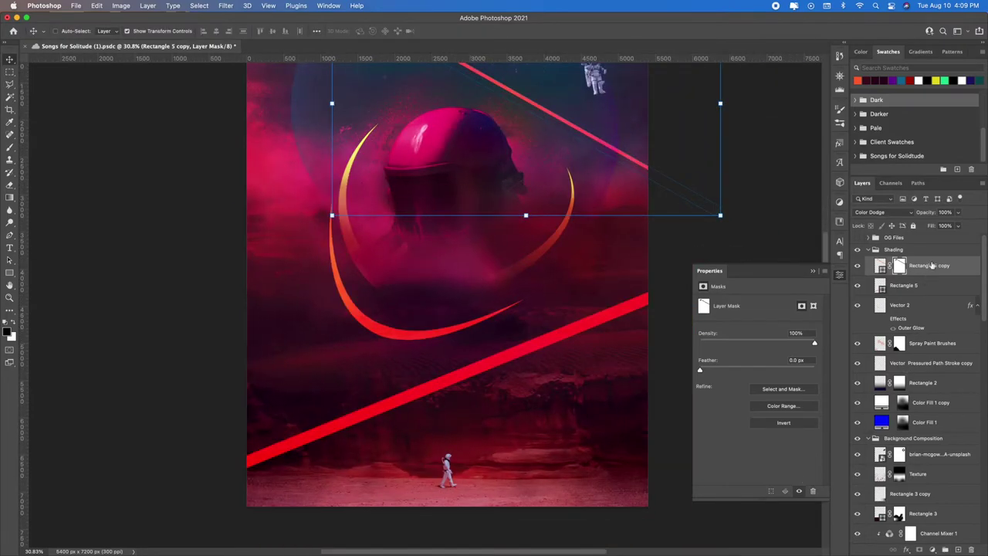
Rasterize the upper bar and its duplicate, and apply their layer masks
right_click(931, 264)
left_click(860, 236)
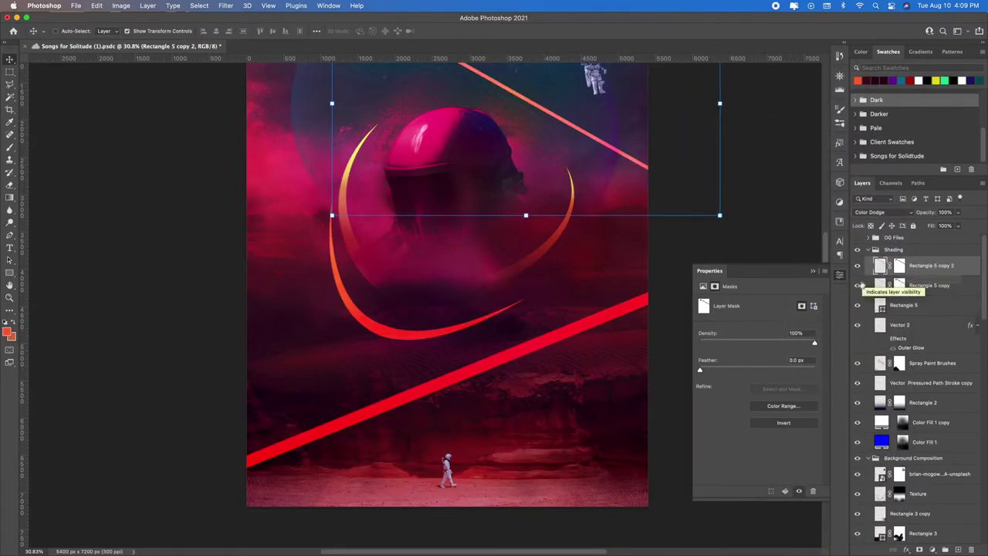
right_click(940, 299)
right_click(898, 265)
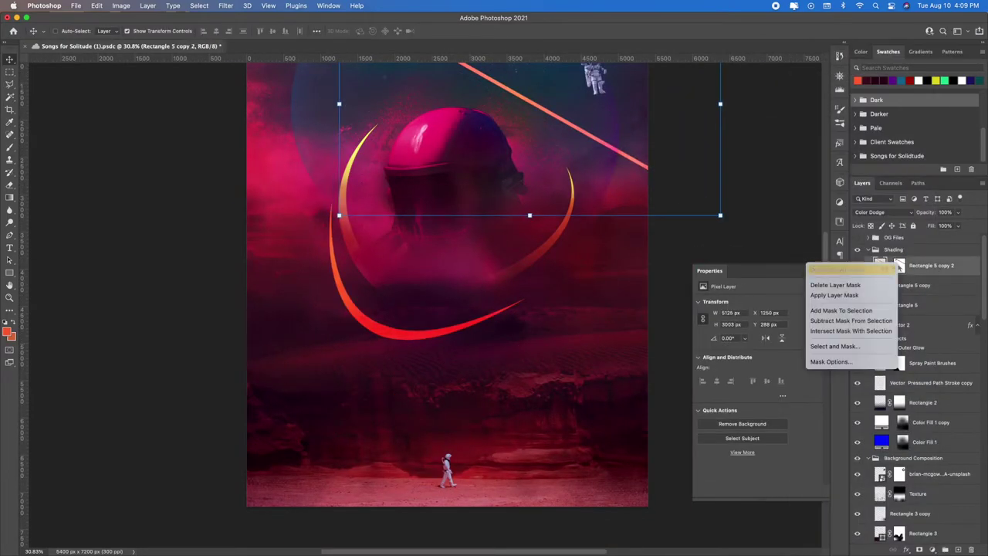
left_click(841, 296)
Flip the Rectangle 5 copy 2 bar horizontally and move it down across the lower landscape
left_click(98, 5)
mouse_move(108, 218)
left_click(259, 376)
left_click_drag(510, 364, 511, 370)
left_click_drag(588, 315, 593, 324)
left_click_drag(449, 360, 458, 362)
left_click(127, 31)
Move the lower bar toward the poster's bottom-left corner so that its upper end sits near the walking astronaut
scroll(386, 301, "up", 4)
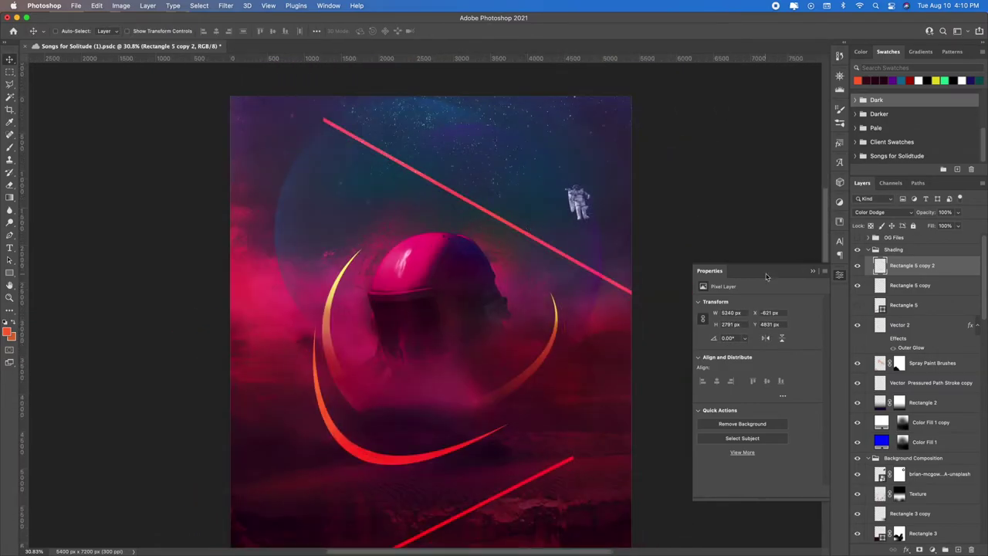
scroll(559, 305, "down", 6)
scroll(554, 304, "up", 6)
scroll(555, 307, "down", 1)
left_click_drag(463, 166, 452, 146)
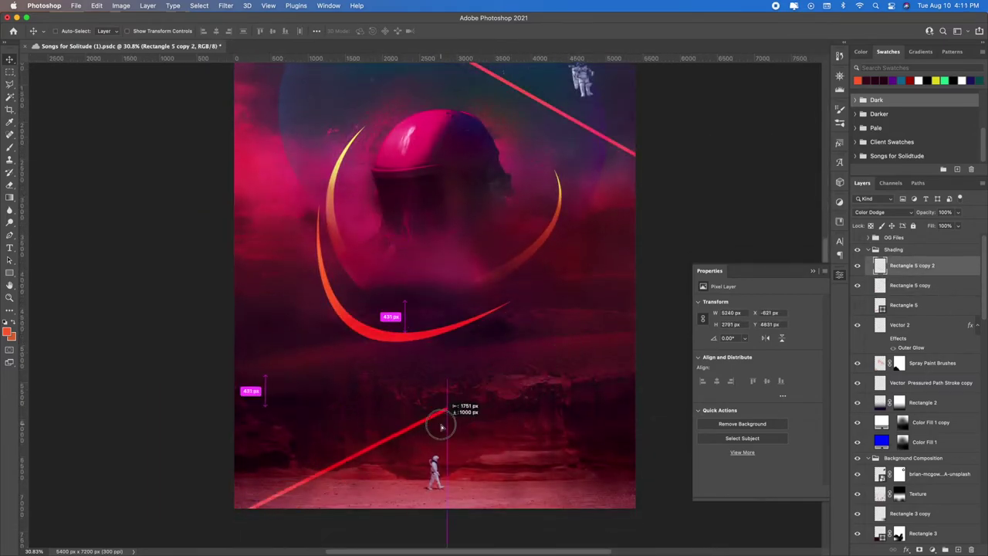
left_click_drag(398, 445, 400, 443)
scroll(399, 443, "down", 4)
left_click_drag(347, 301, 359, 318)
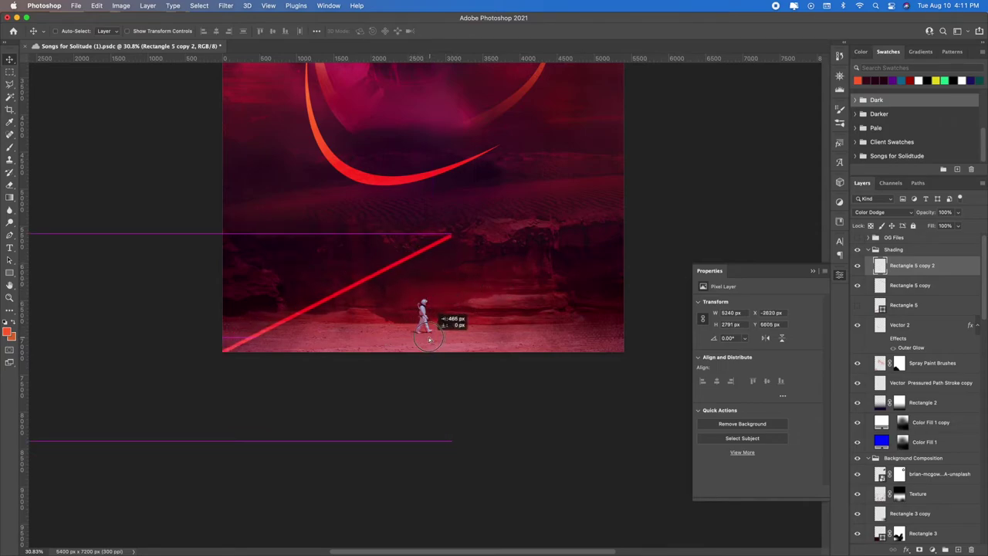
left_click_drag(418, 283, 441, 288)
Rotate the lower bar by about 3° and align its lower end with the poster's bottom-left corner
key("super+t")
left_click_drag(442, 249, 448, 262)
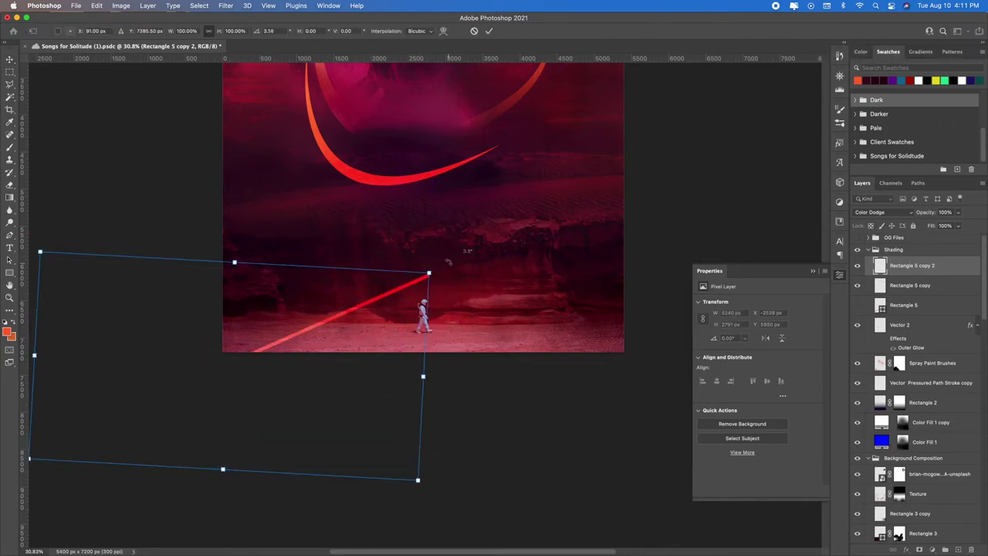
key("Return")
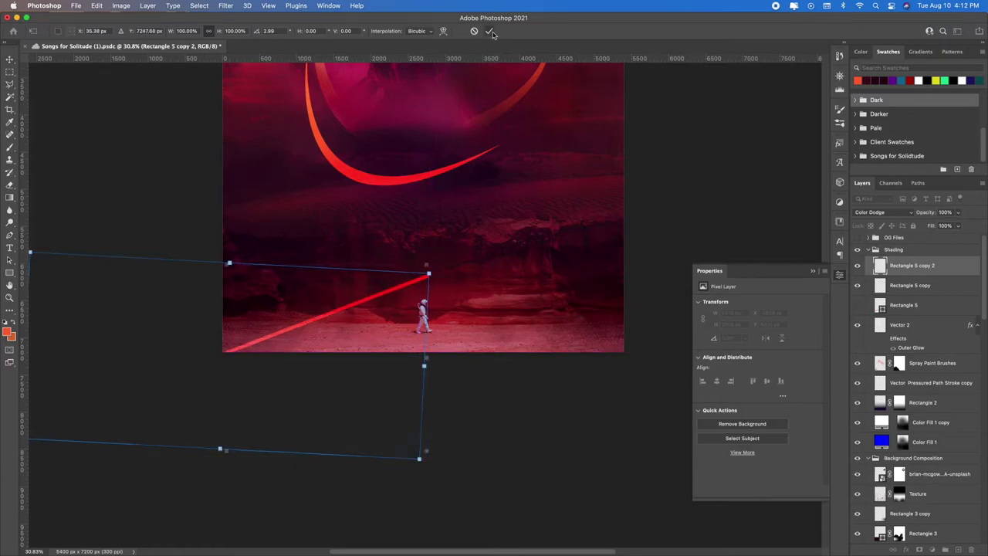
left_click(489, 31)
scroll(429, 307, "up", 5)
scroll(455, 309, "left", 3)
key("e")
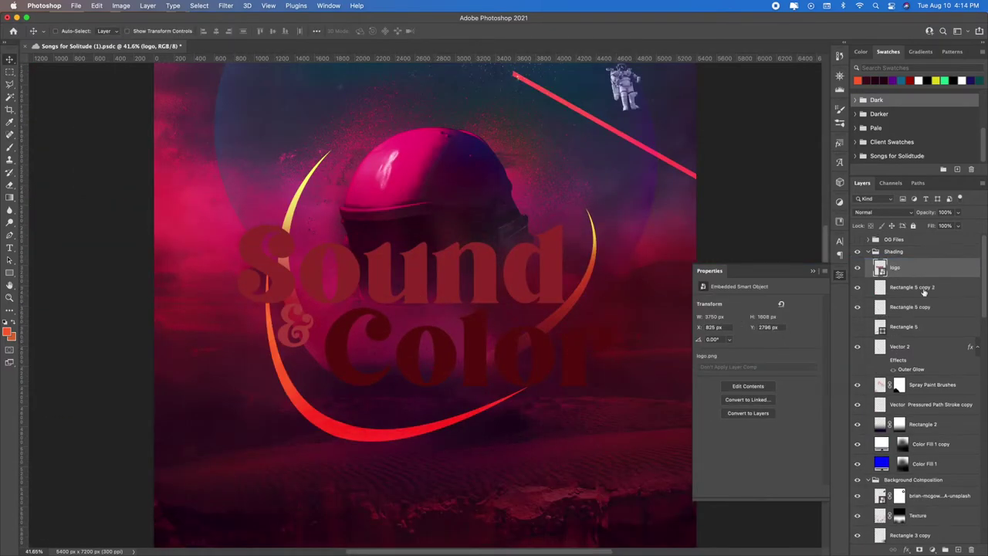
Add a yellow Color Overlay effect to the Sound & Color logo
double_click(924, 267)
left_click(640, 422)
left_click(864, 329)
left_click(628, 136)
left_click_drag(799, 347, 800, 442)
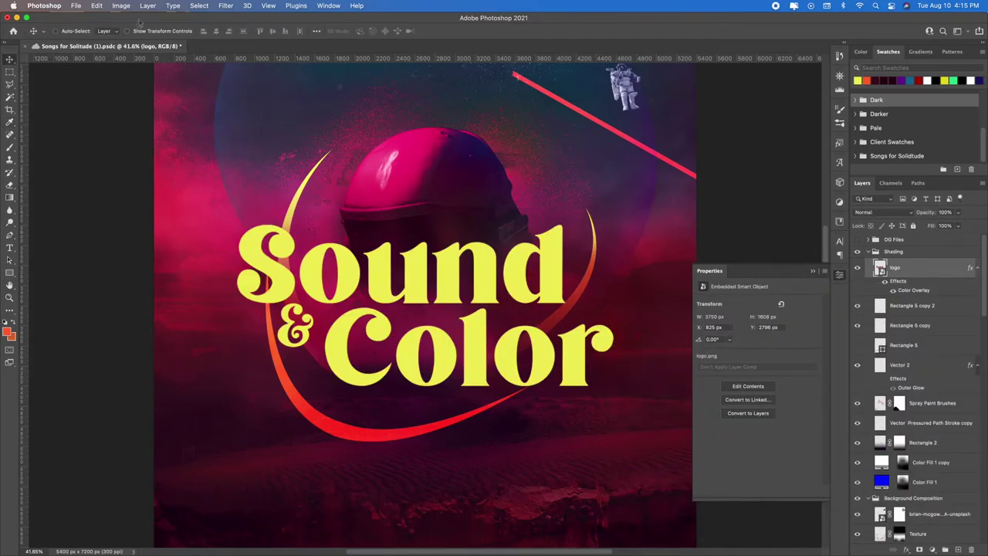
Scale the logo down to about 1653 × 709 px and place it beneath the helmet
key("super+t")
left_click_drag(577, 221, 587, 222)
scroll(587, 222, "down", 5)
left_click_drag(328, 409, 460, 280)
left_click_drag(518, 254, 525, 455)
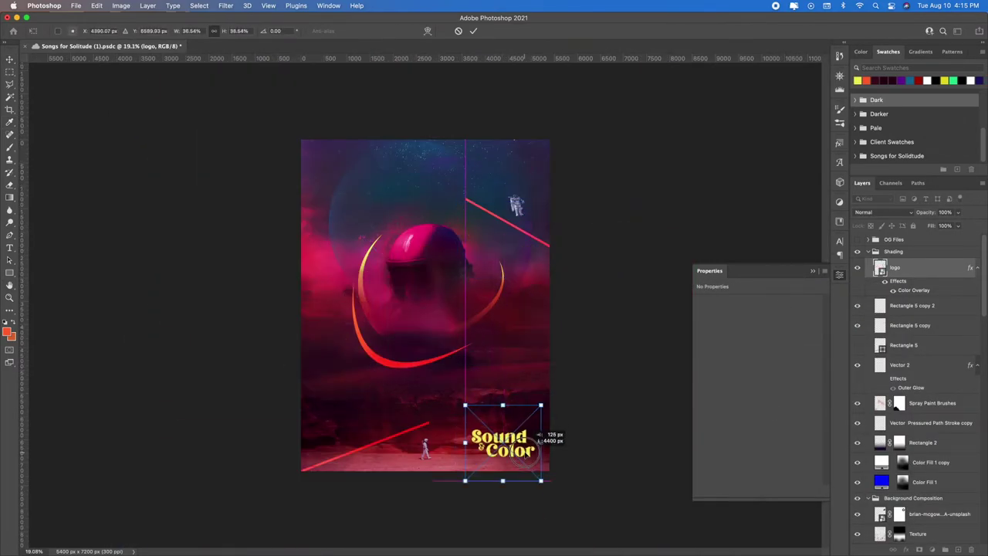
left_click_drag(425, 326, 424, 330)
key("Return")
Reduce the logo further to about 1257 × 539 px and recenter it under the helmet inside the curved strokes
scroll(468, 306, "up", 5)
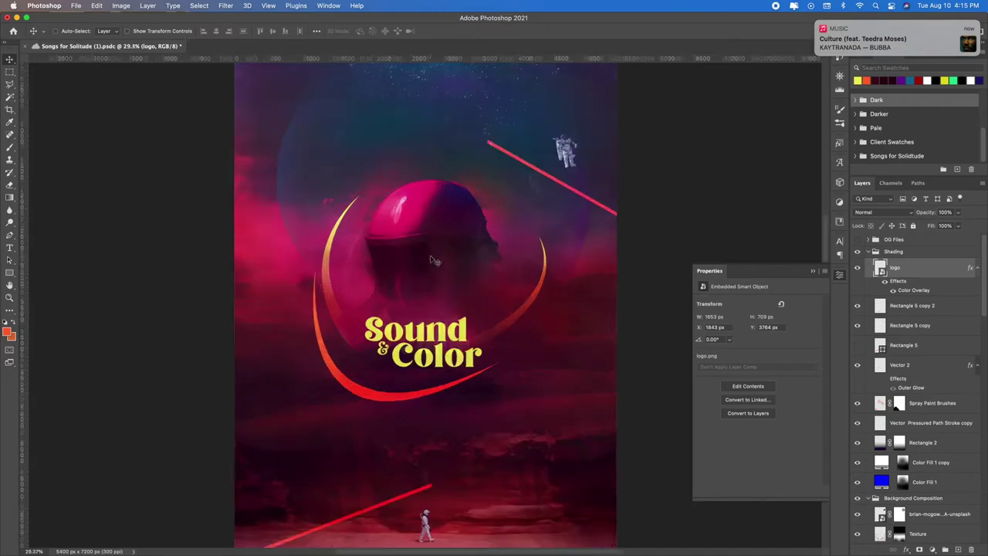
left_click_drag(192, 501, 294, 471)
key("Return")
left_click_drag(398, 334, 424, 335)
key("super+0")
Rasterize the logo's layer style and set its blend mode to Overlay
left_click(902, 215)
left_click(902, 215)
right_click(943, 267)
left_click(865, 277)
left_click(881, 212)
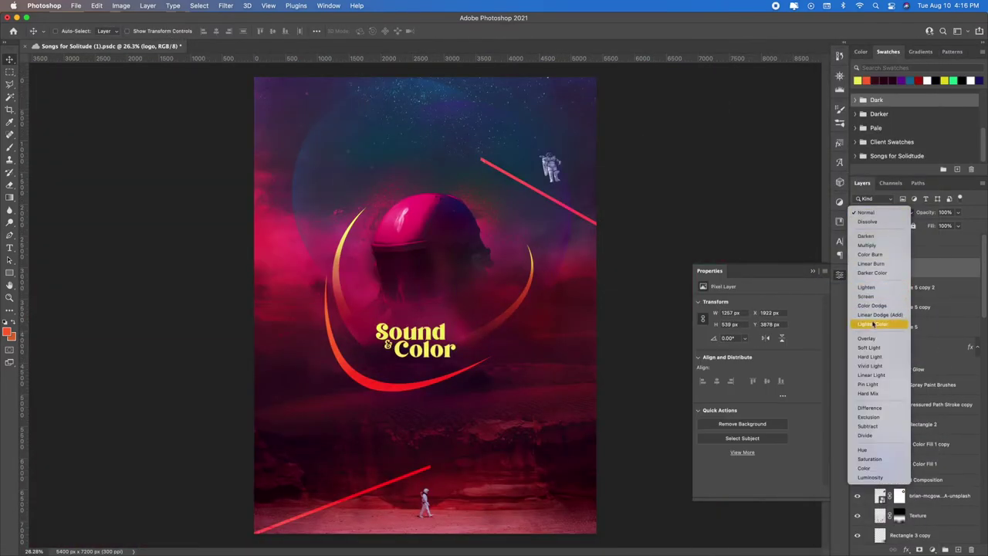
left_click(866, 338)
scroll(409, 335, "up", 3)
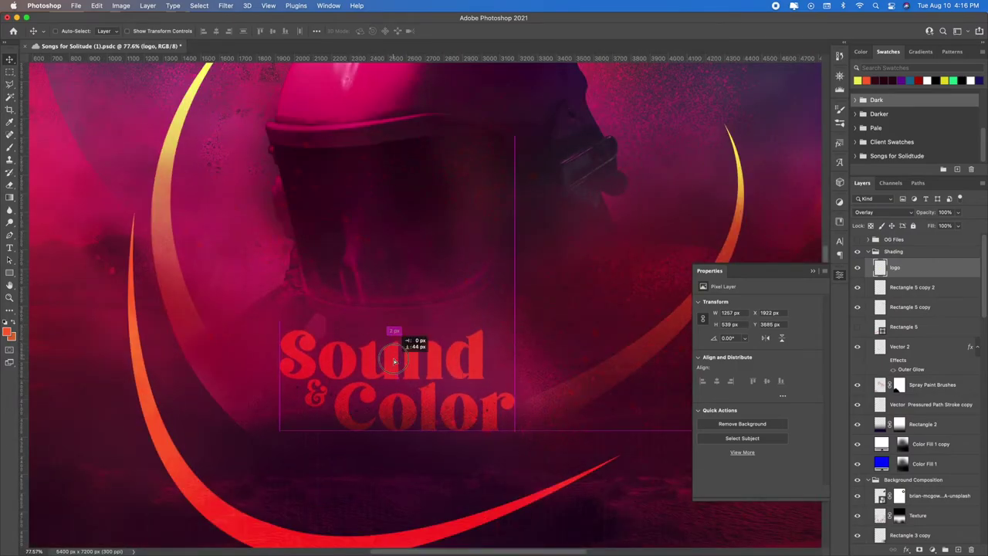
scroll(396, 363, "down", 2)
scroll(396, 363, "down", 1)
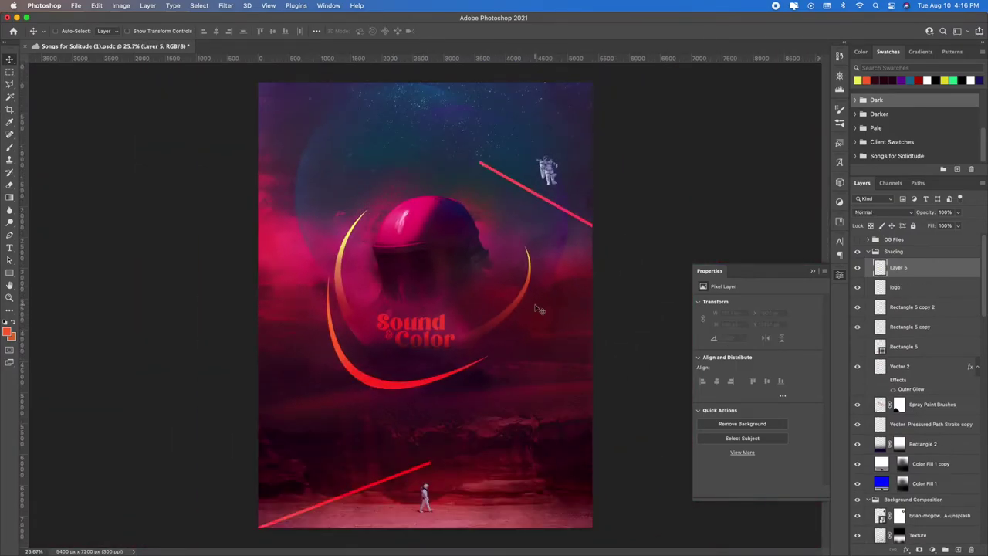
Add the text "SONGS FOR SOLITUDE" below the logo in MADE TOMMY Regular, 20 pt, with 60 tracking
scroll(534, 307, "up", 3)
key("t")
left_click(396, 430)
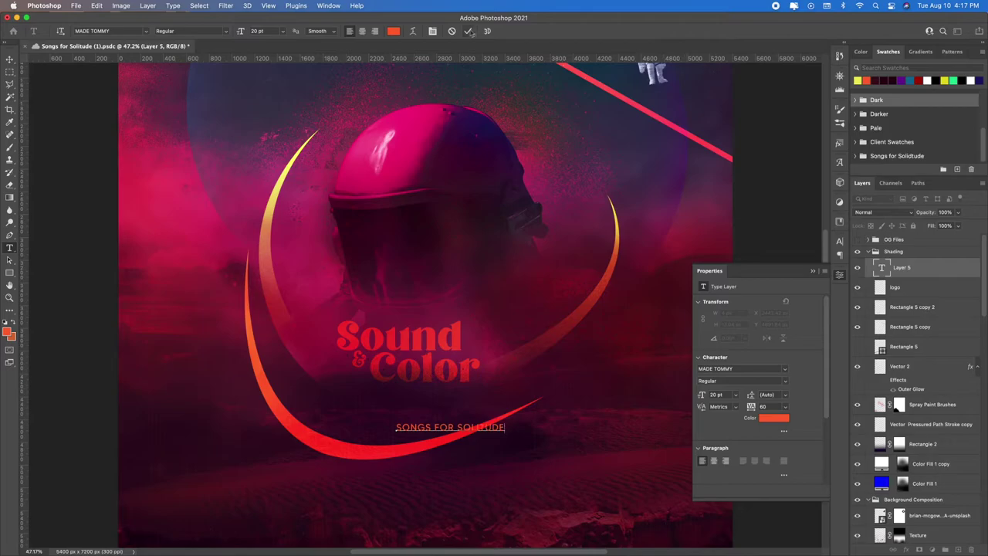
Move the "SONGS FOR SOLITUDE" text directly beneath the logo, lined up with the right end of "Color"
left_click_drag(416, 386, 421, 383)
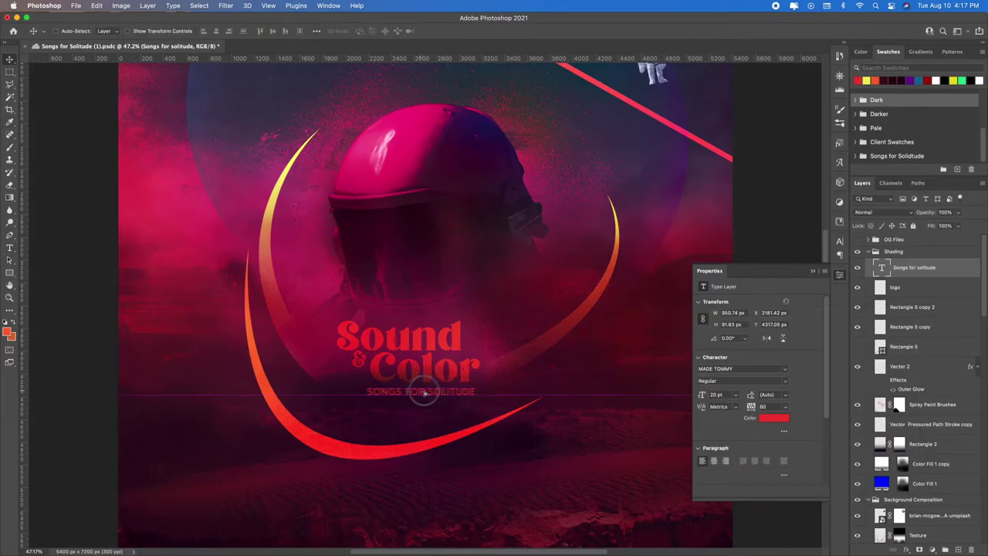
left_click_drag(423, 392, 429, 392)
scroll(345, 287, "up", 1)
scroll(344, 287, "down", 3)
scroll(356, 272, "up", 1)
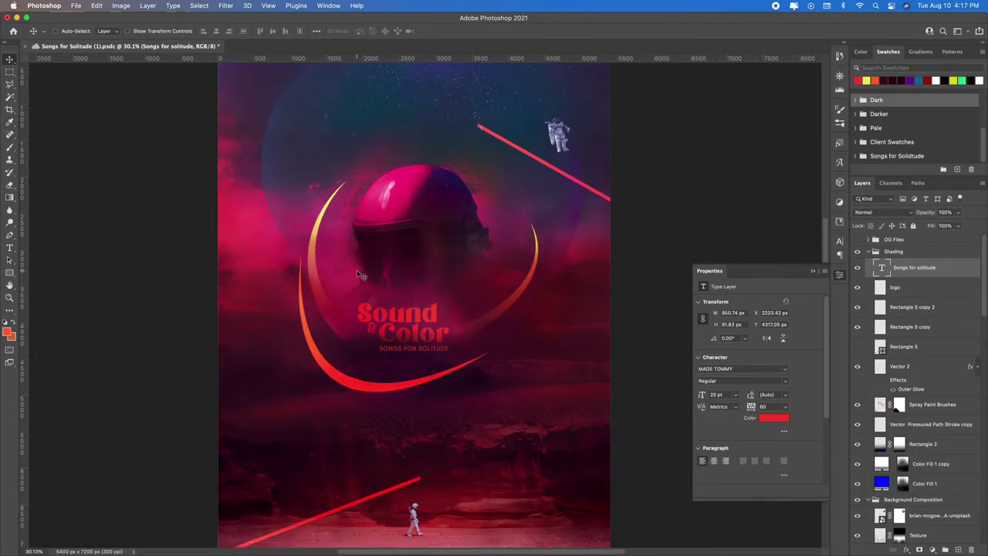